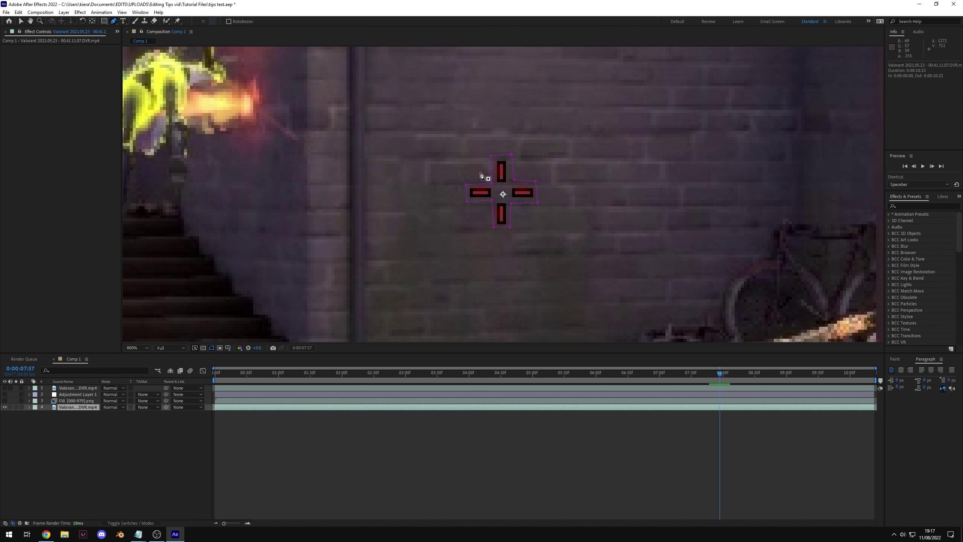
- Set the crosshair mask on the lowest gameplay footage layer to Subtract
key(m)
click(111, 413)
click(127, 439)
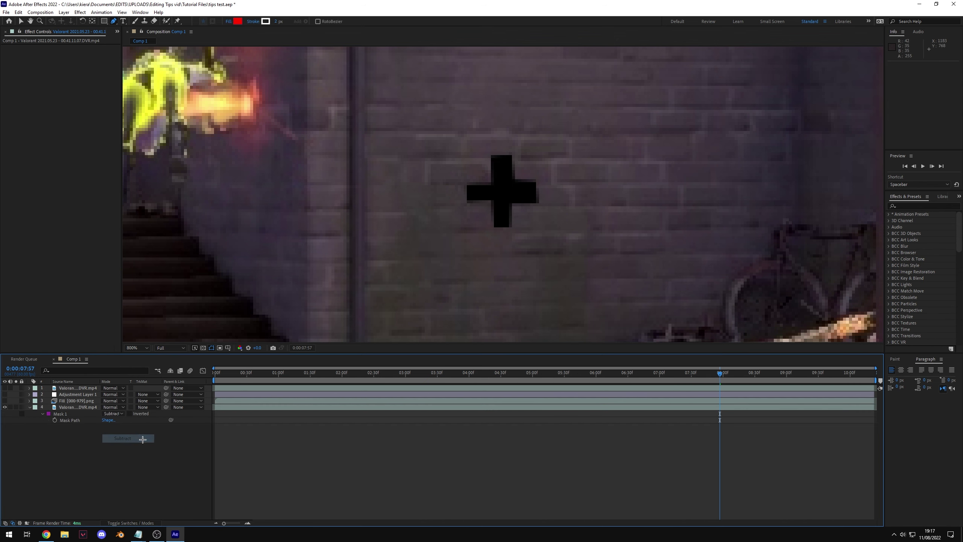
scroll(506, 226, down, 8)
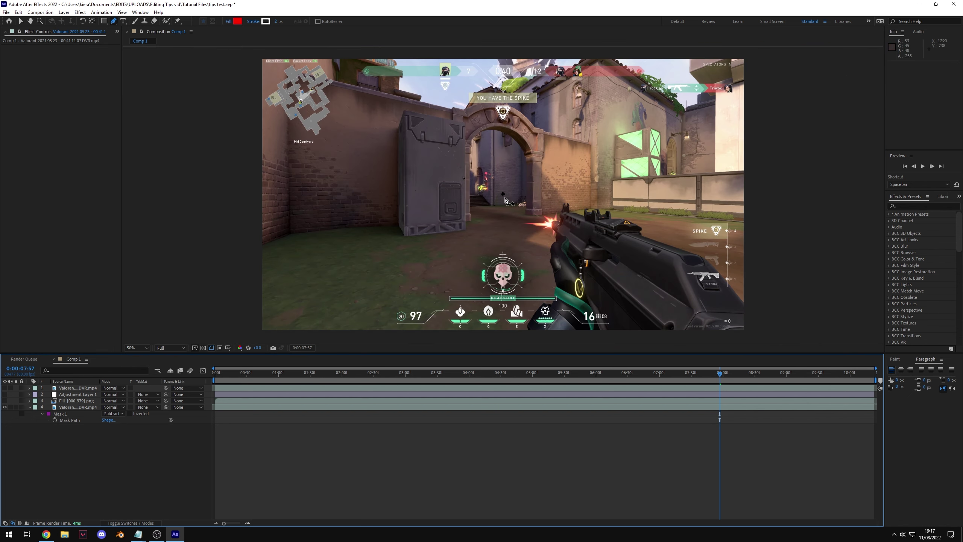
scroll(508, 197, up, 6)
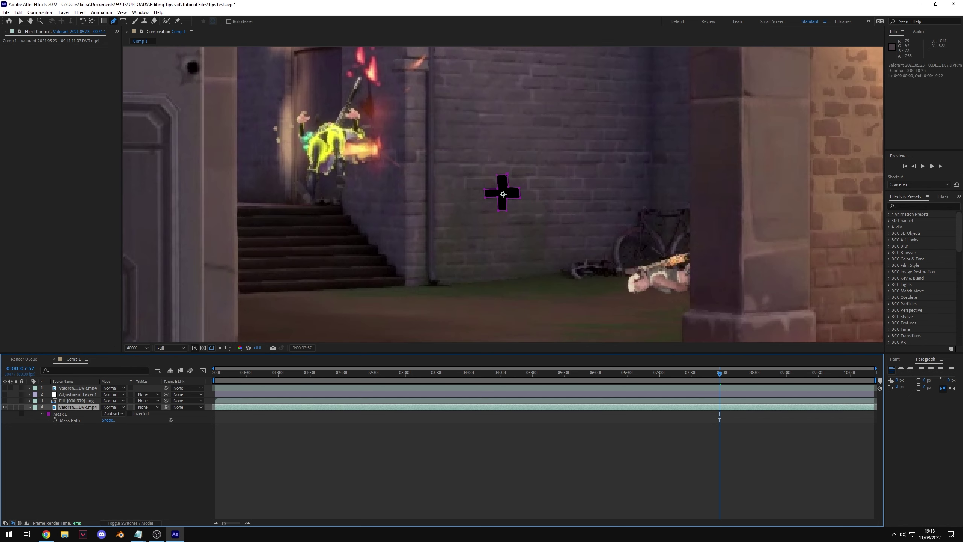
- Open the Content-Aware Fill controls and deselect the footage layer
click(140, 12)
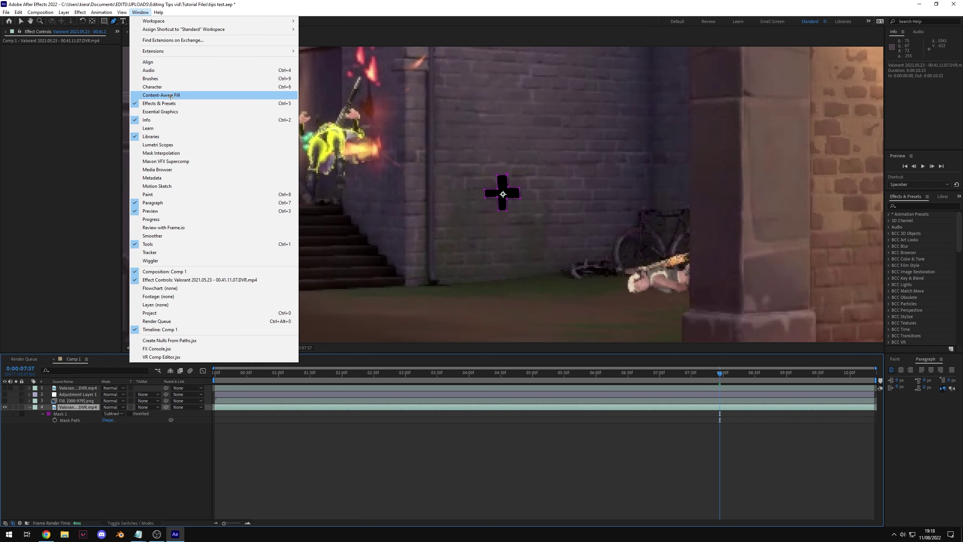
click(171, 96)
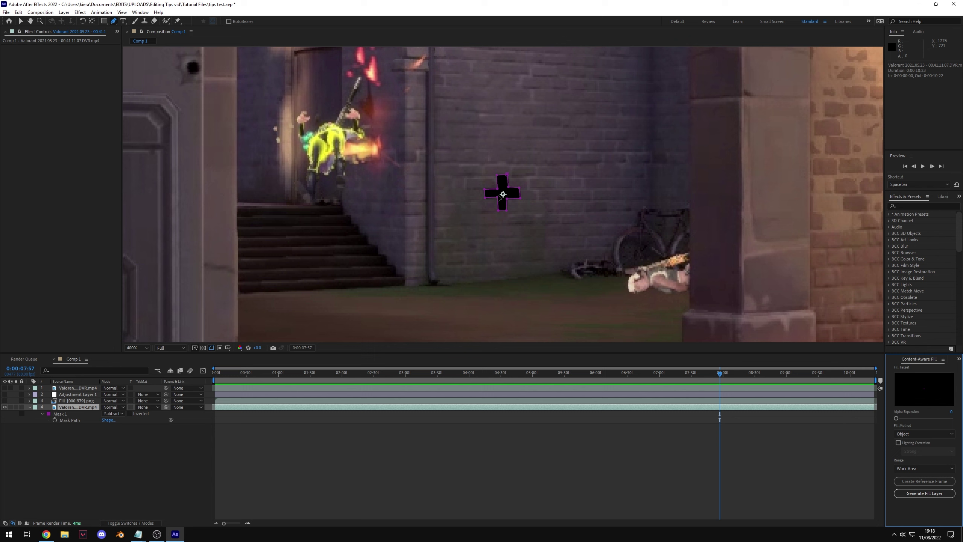
key(F2)
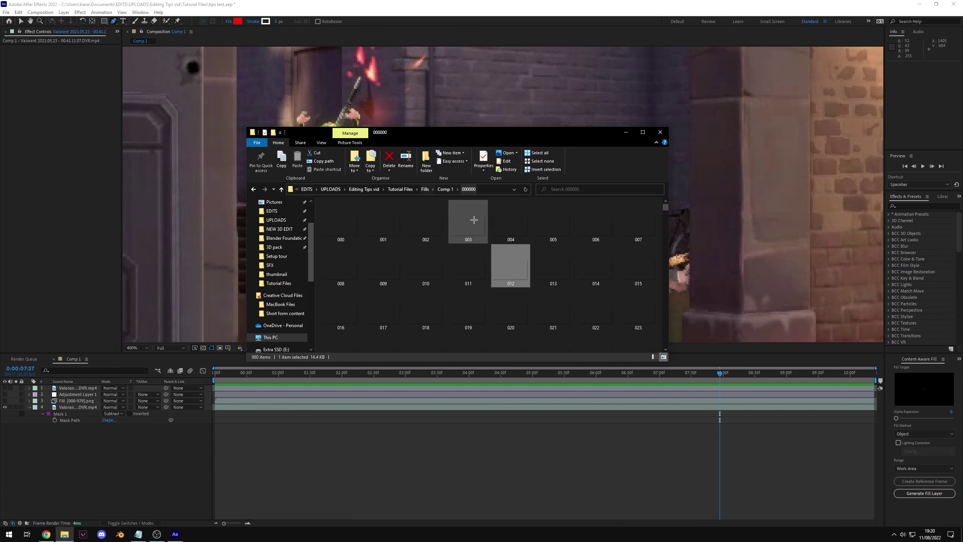
- Browse the generated fill frames in the 000000 folder, inspect 477.png up close, and return to the composition
click(351, 220)
drag(666, 207, 663, 228)
drag(493, 132, 268, 290)
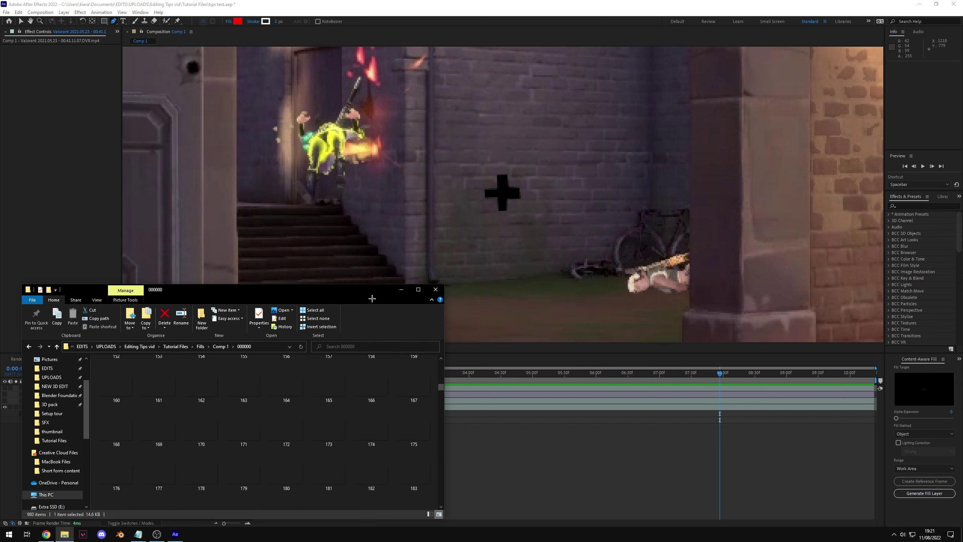
drag(391, 298, 514, 235)
double_click(449, 361)
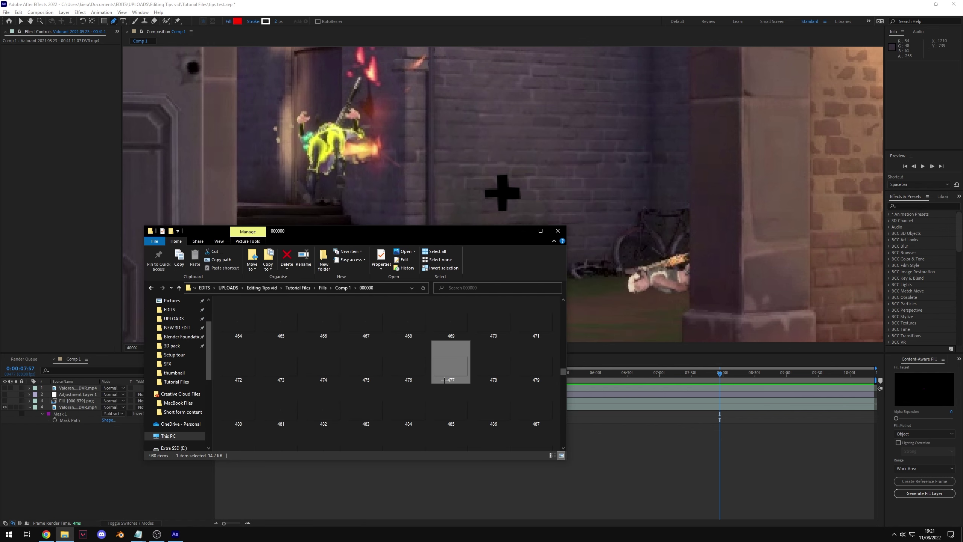
scroll(482, 280, up, 6)
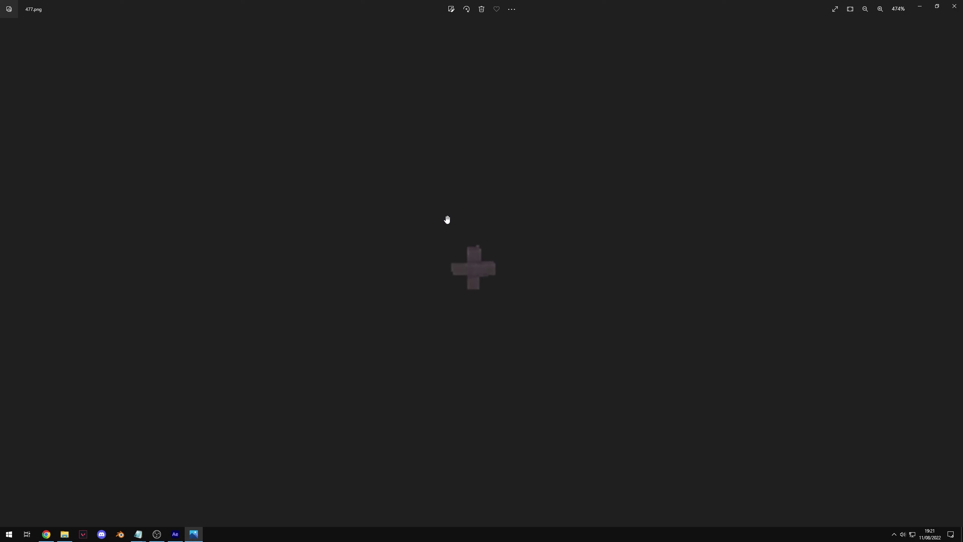
click(955, 6)
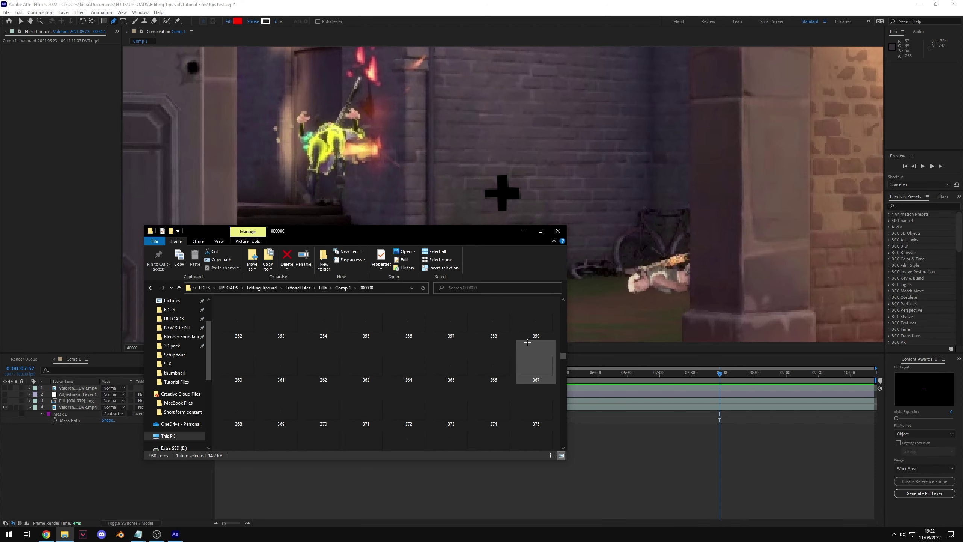
click(523, 231)
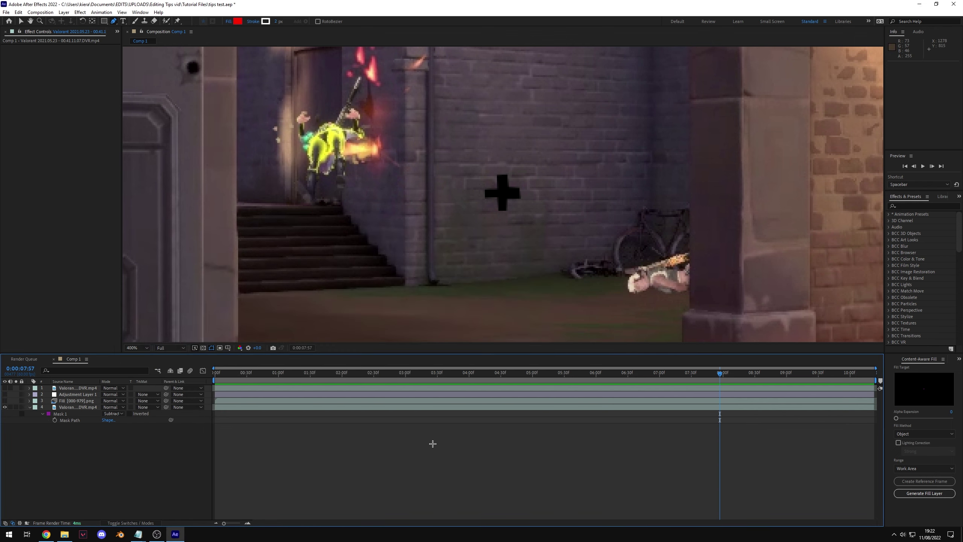
- Make the Fill [000-979].png layer visible and check the crosshair area at close range and in the full frame
click(78, 400)
click(5, 401)
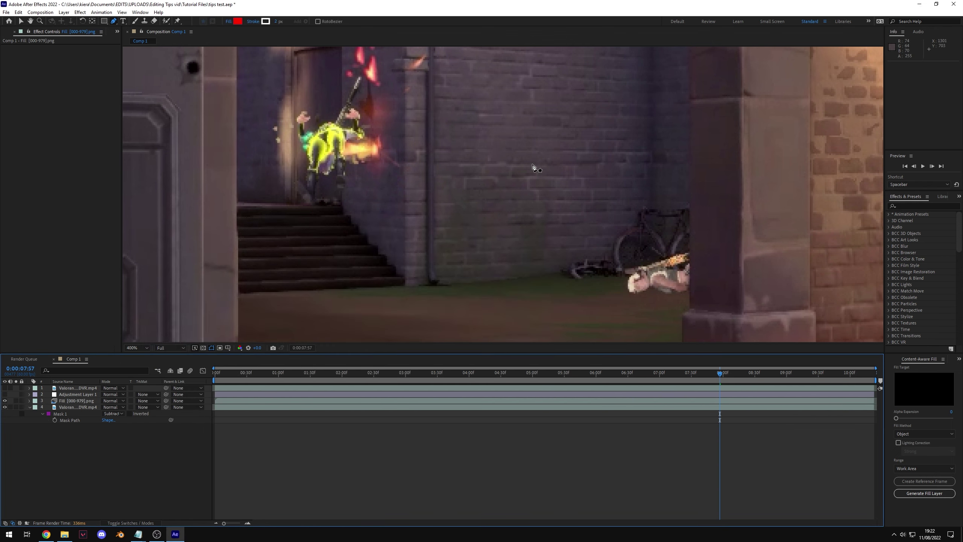
scroll(500, 197, down, 6)
scroll(501, 197, up, 4)
scroll(507, 195, down, 2)
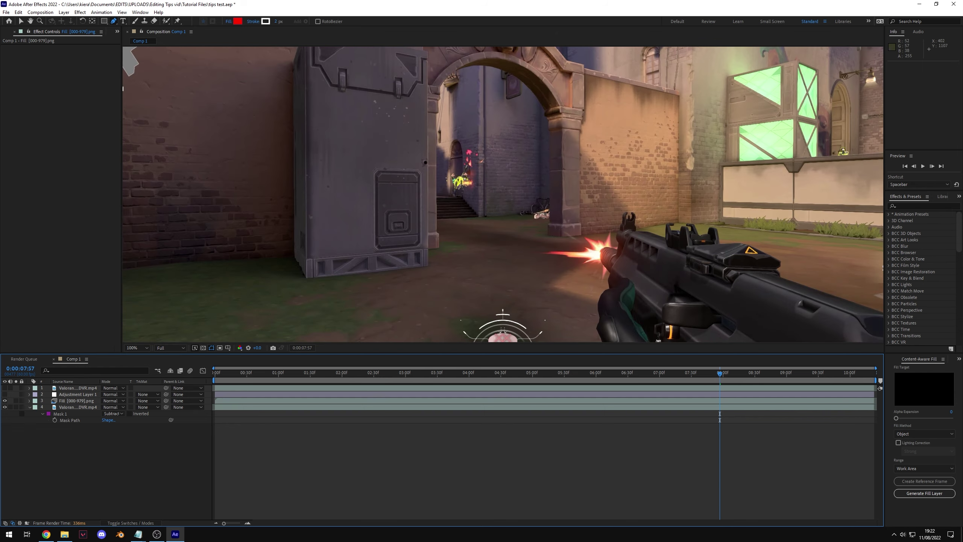
scroll(582, 165, down, 2)
scroll(571, 106, up, 3)
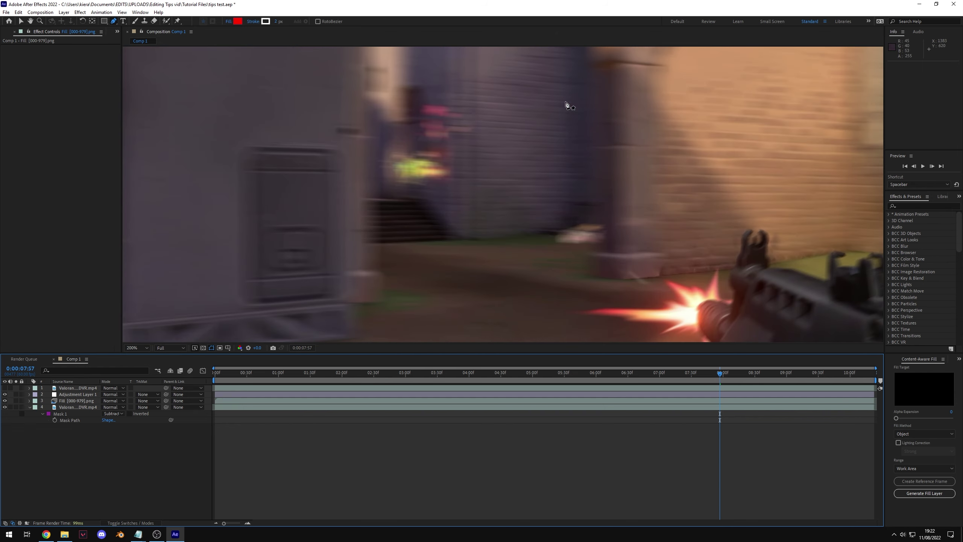
scroll(510, 195, down, 2)
scroll(485, 177, down, 2)
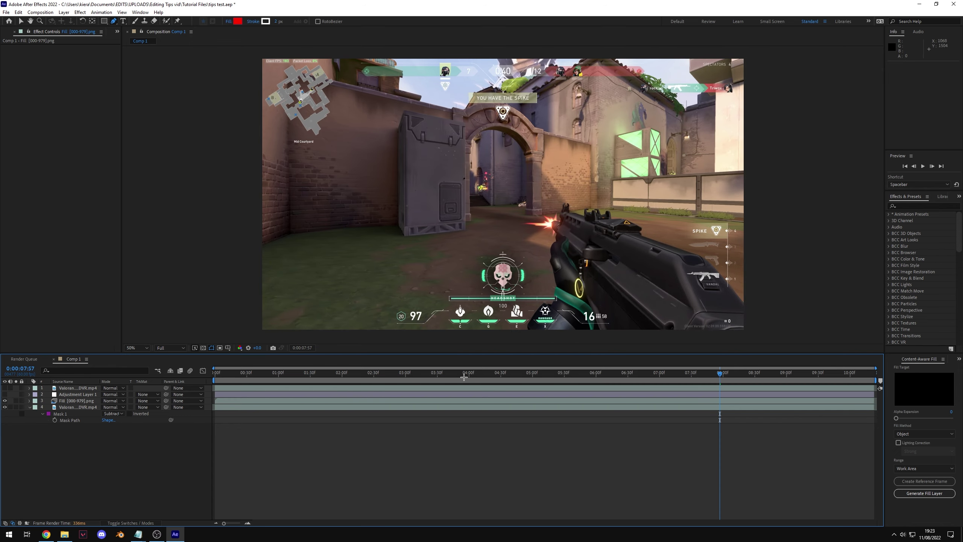
- Examine the filled crosshair area at 0:00:01:03 and frame by frame through the first ten frames of the composition
click(289, 382)
drag(289, 383, 282, 382)
scroll(509, 216, up, 2)
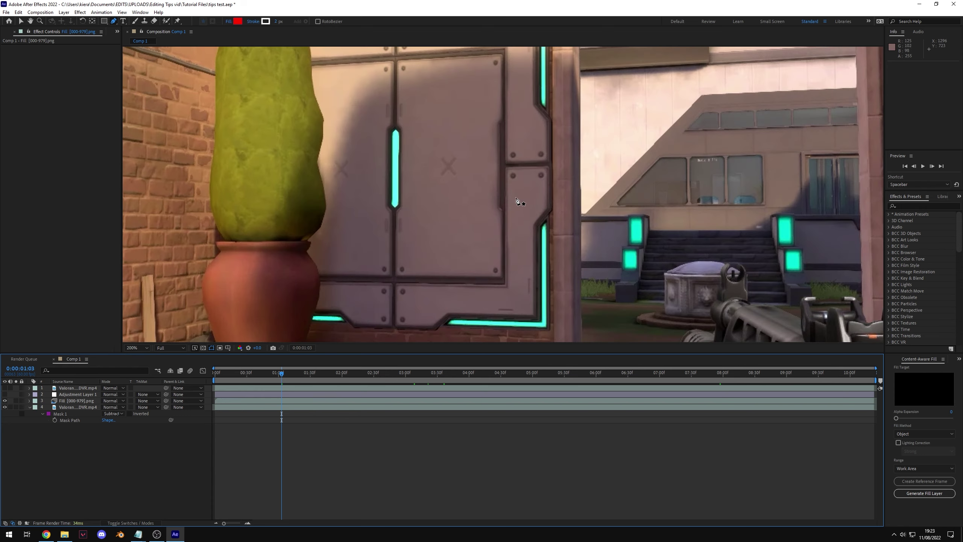
scroll(508, 216, down, 1)
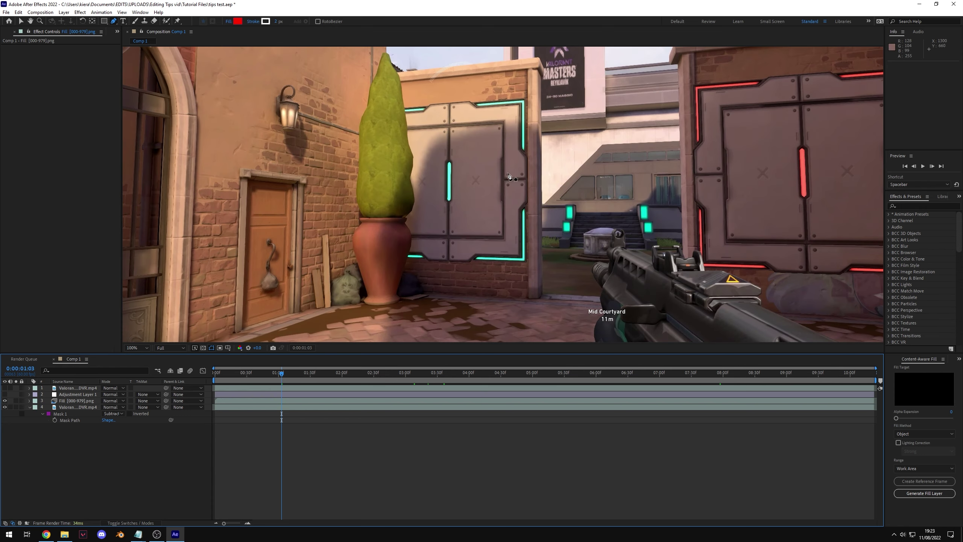
click(213, 372)
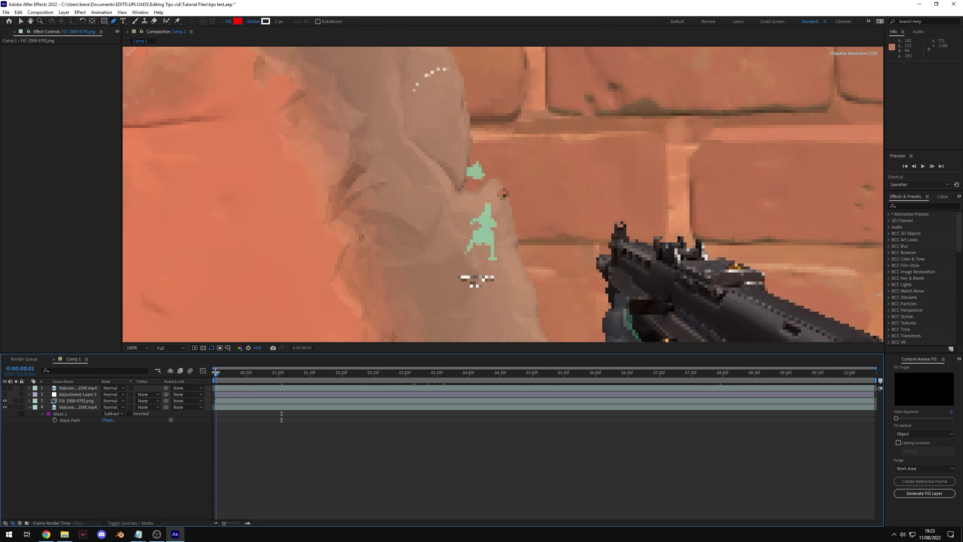
scroll(512, 197, up, 2)
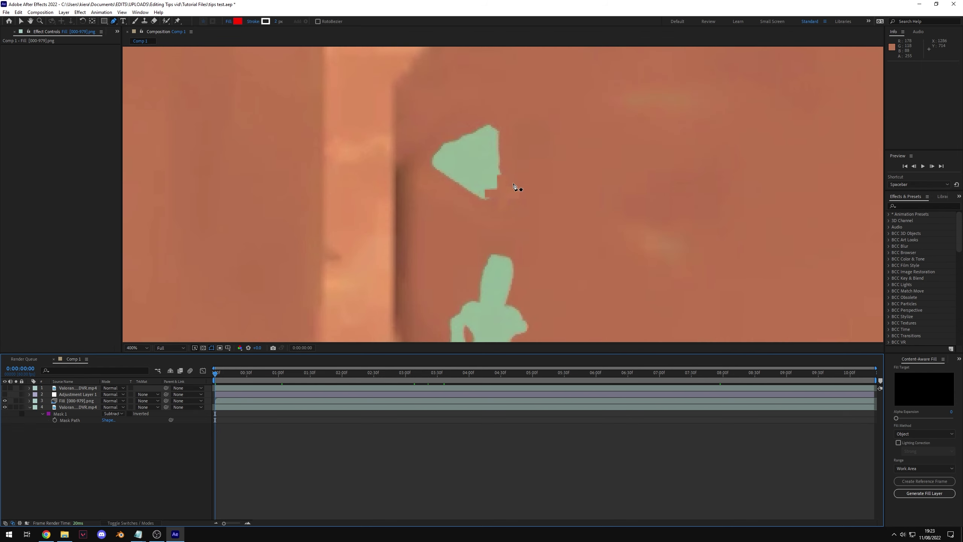
key(Page_Down)
key(Page_Down)
key(Page_Down)
key(Page_Down)
key(Page_Down)
key(Page_Down)
key(Page_Down)
key(Page_Down)
key(Page_Down)
key(Page_Down)
scroll(463, 300, down, 1)
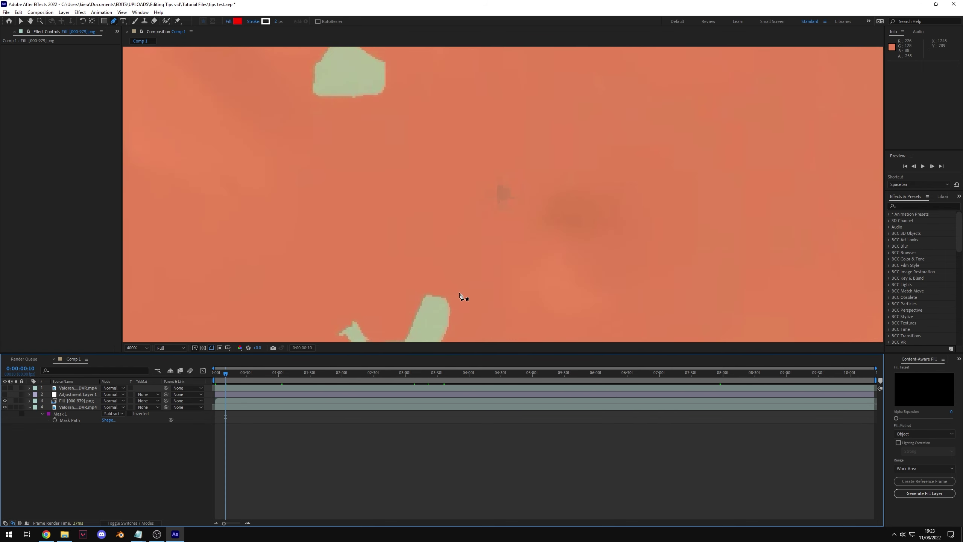
- Inspect the crosshair fill for flaws at 0:00:02:30, 0:00:03:39 and 0:00:03:19, comparing the result with and without the adjustment layer
click(252, 376)
click(374, 376)
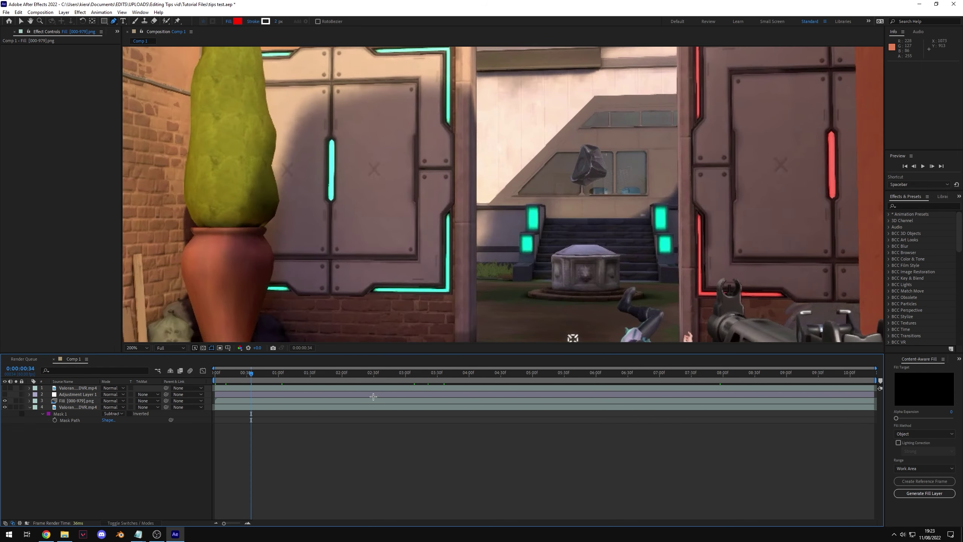
scroll(473, 139, up, 3)
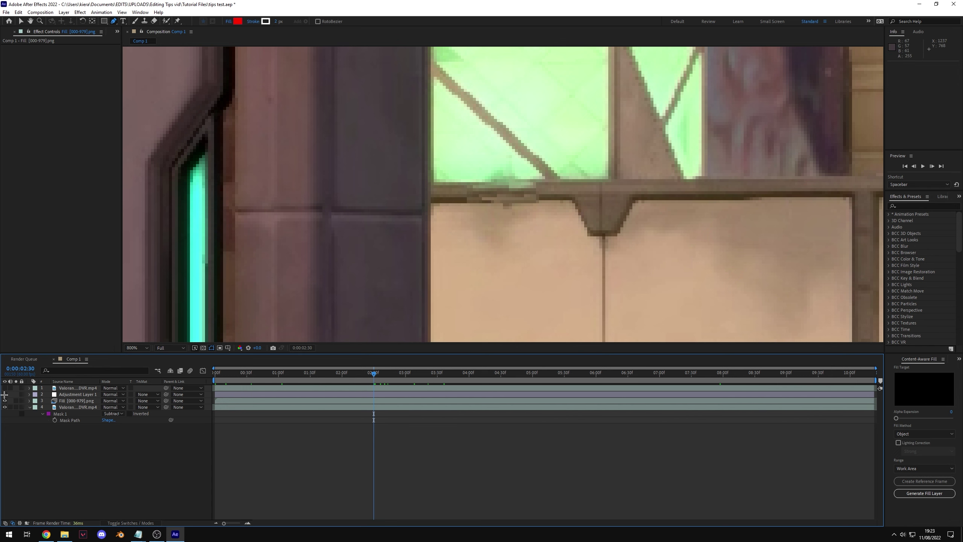
scroll(506, 205, down, 8)
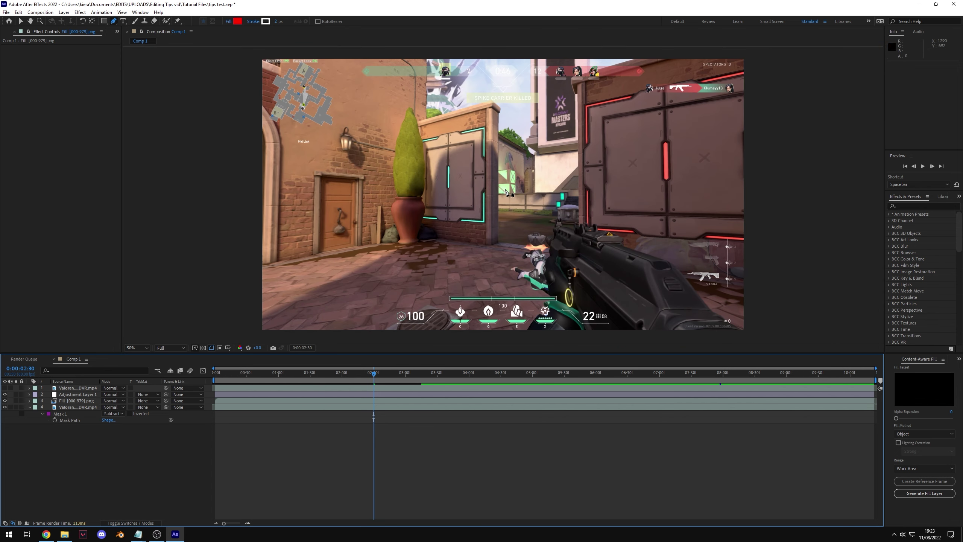
key(space)
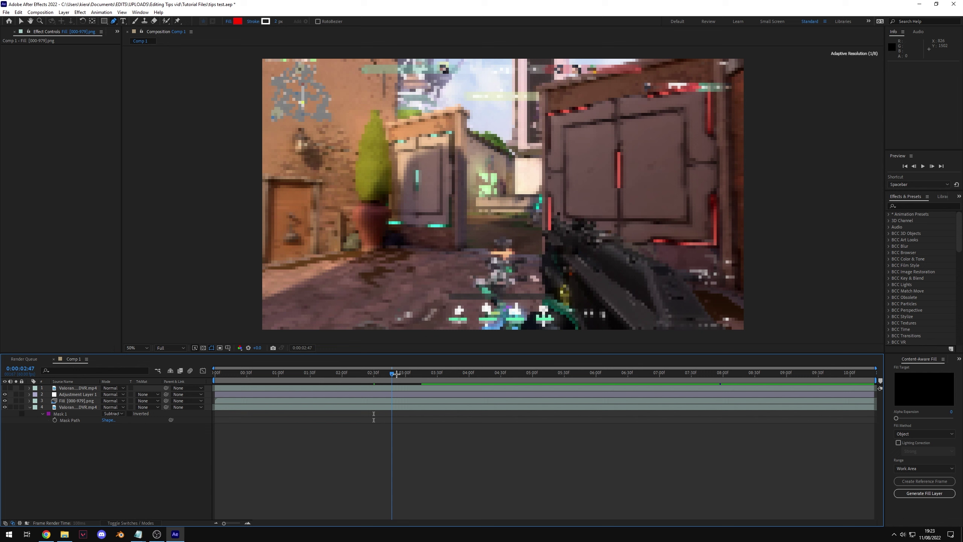
scroll(504, 197, up, 4)
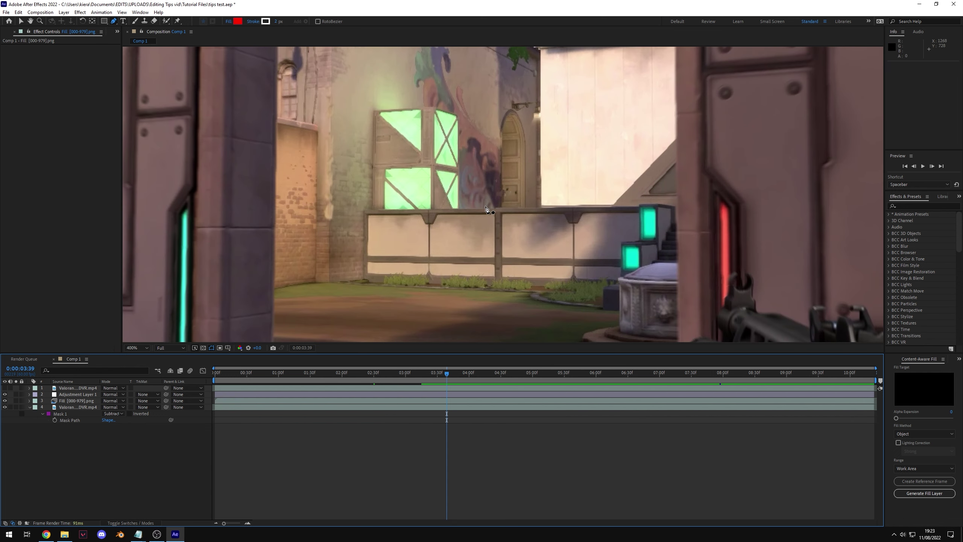
scroll(493, 205, up, 2)
scroll(504, 197, up, 1)
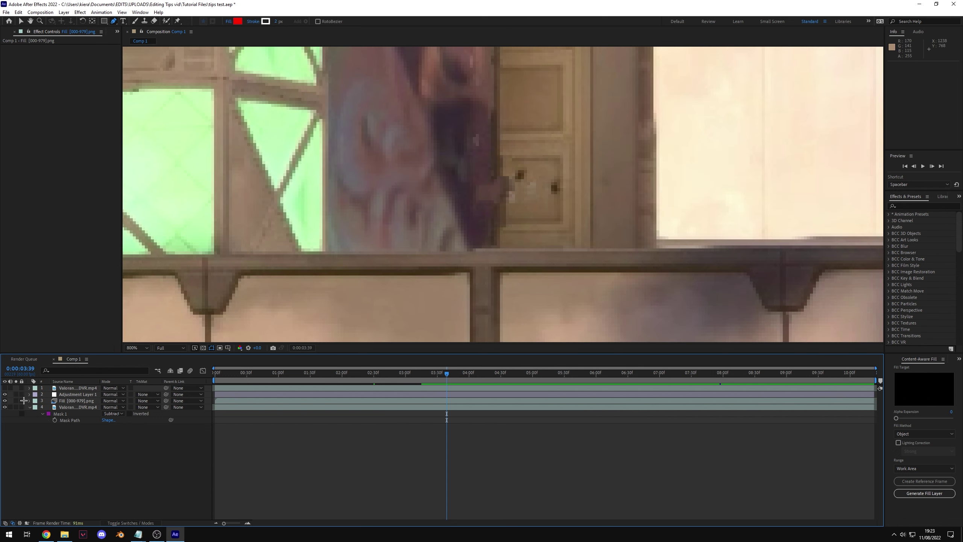
click(5, 394)
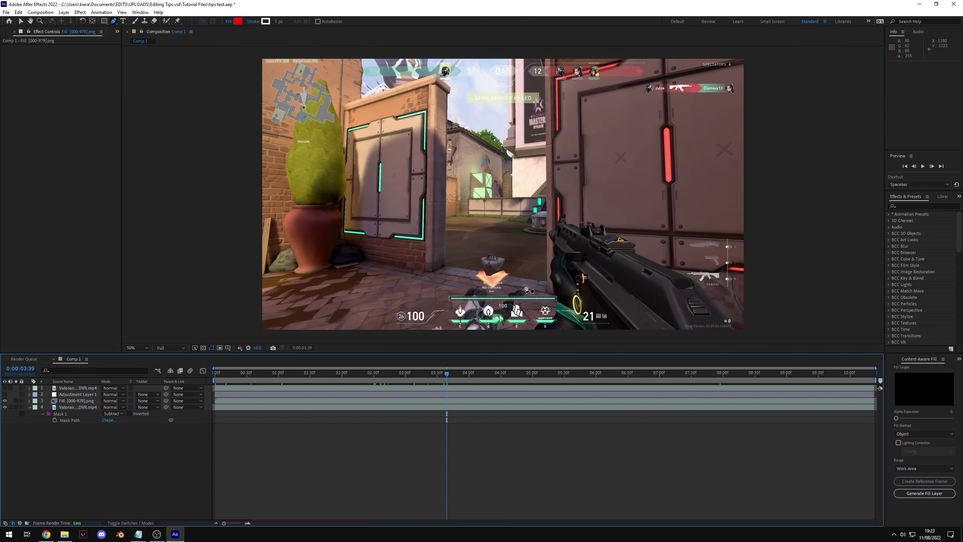
scroll(508, 196, up, 4)
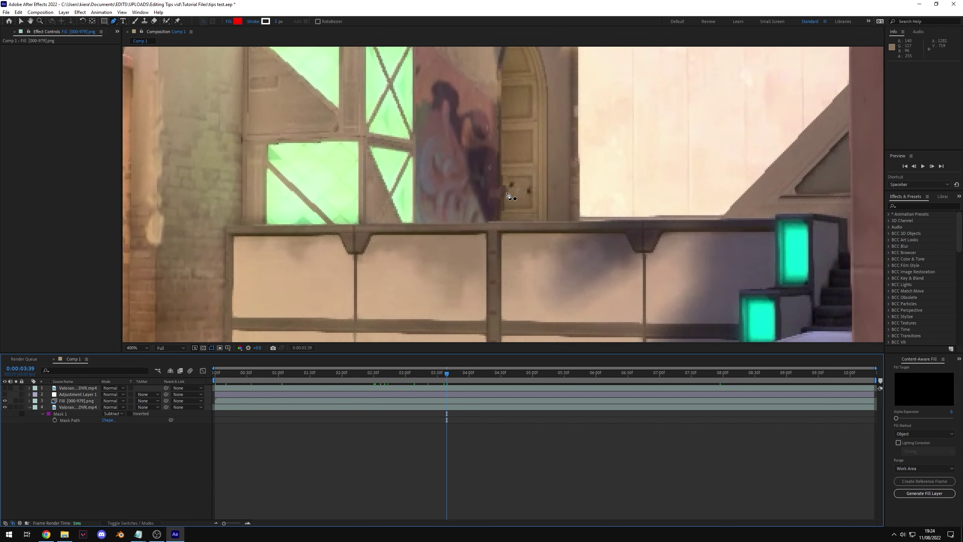
click(426, 379)
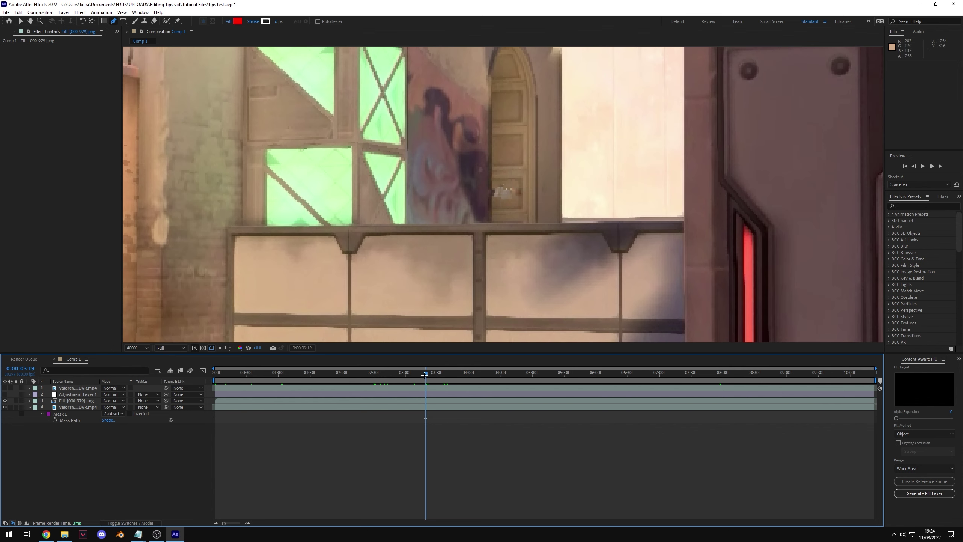
- Duplicate the masked gameplay footage layer and place the copy above the Fill [000-979].png layer
click(84, 407)
key(ctrl+c)
key(ctrl+v)
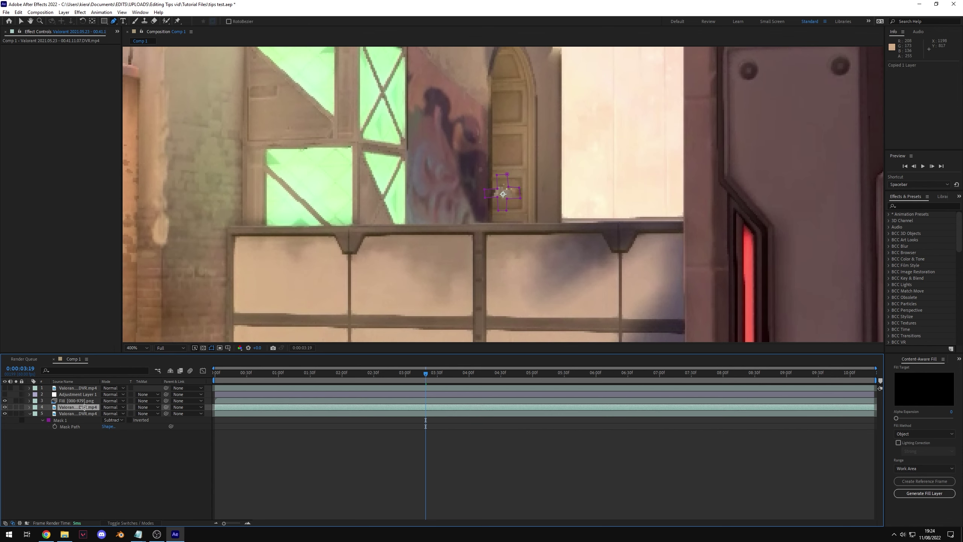
drag(95, 409, 95, 398)
- Set the mask on the duplicated footage layer to Add so that it contains only the crosshair
key(m)
click(117, 407)
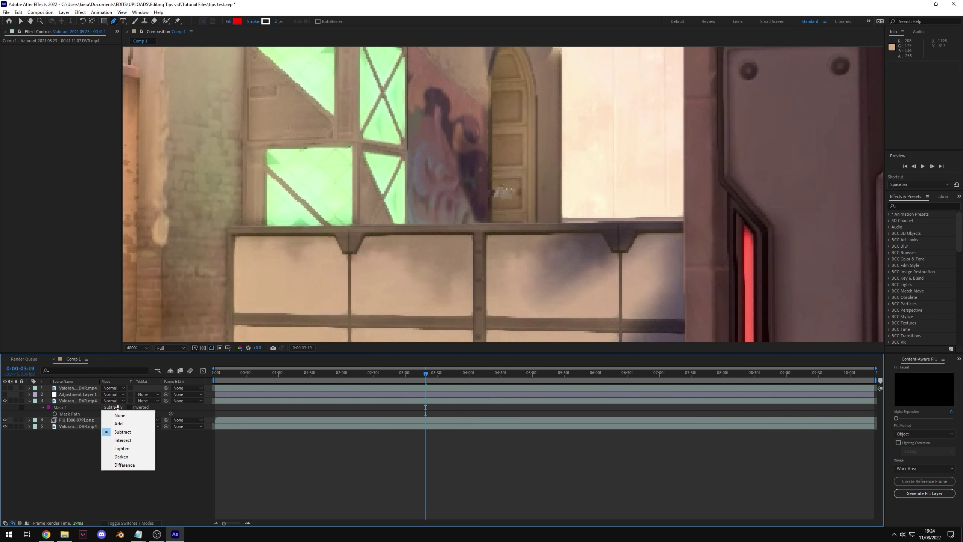
click(119, 423)
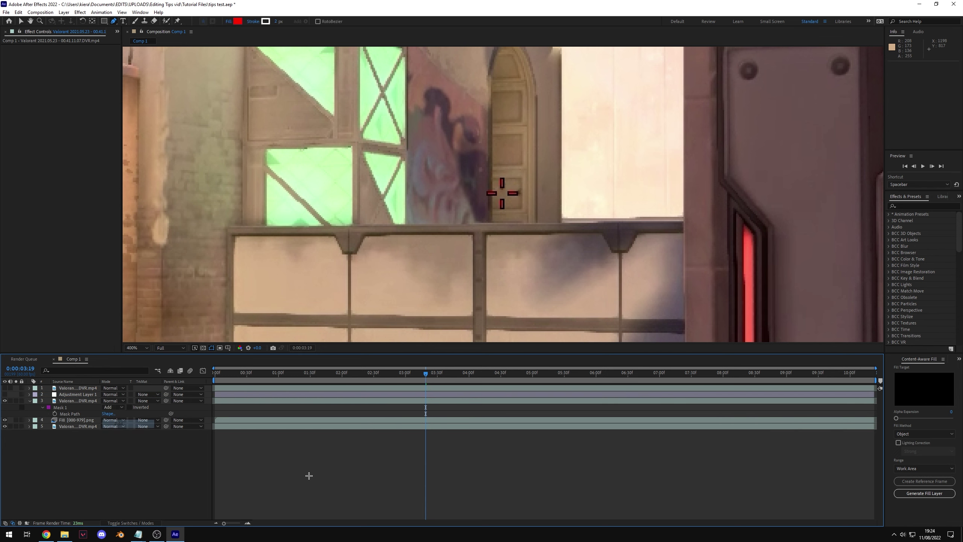
scroll(514, 205, down, 6)
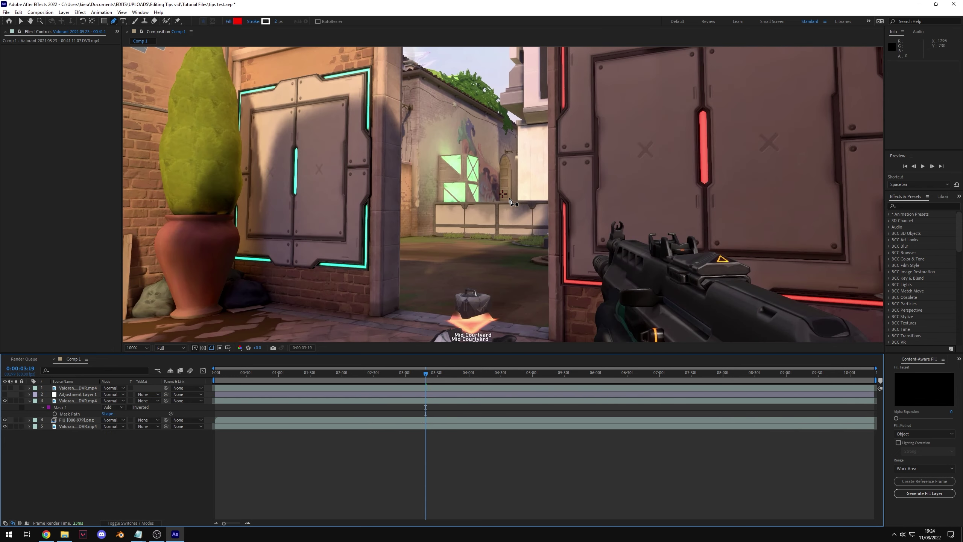
- Scrub through the composition to check the crosshair overlay, then hide the duplicated crosshair layer
drag(338, 372, 720, 398)
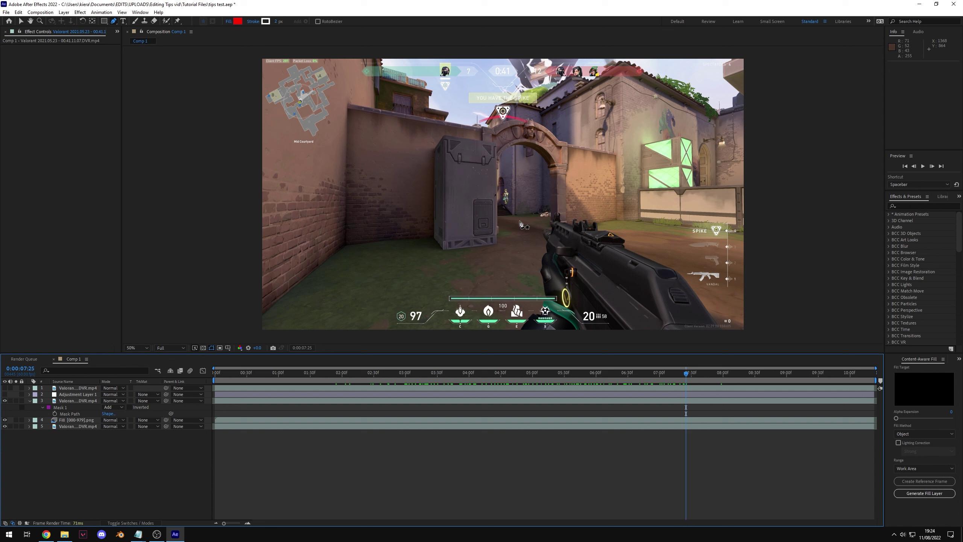
scroll(524, 225, up, 4)
click(5, 401)
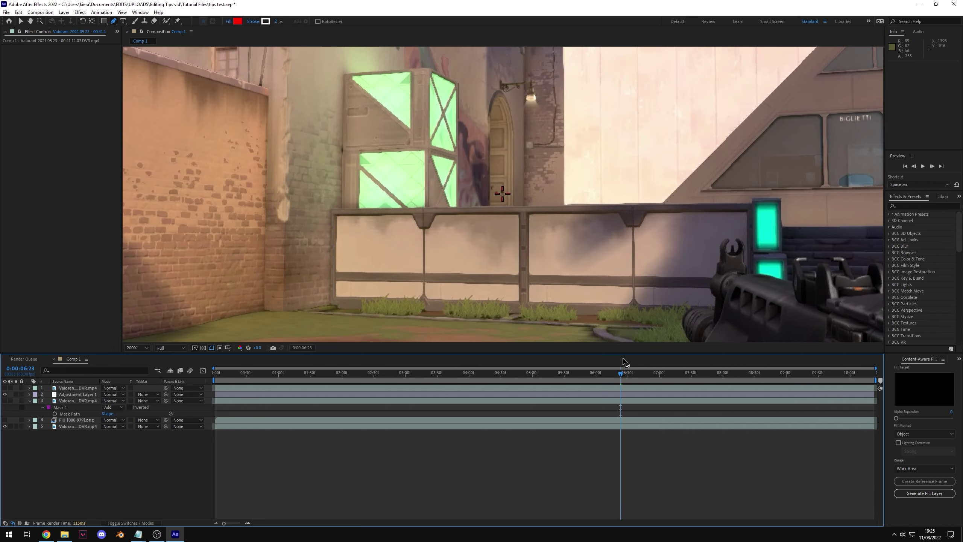
- Examine the motion-blurred crosshair area at 0:00:09:12 and inspect the RSMB settings of Adjustment Layer 1
drag(616, 373, 812, 403)
click(799, 376)
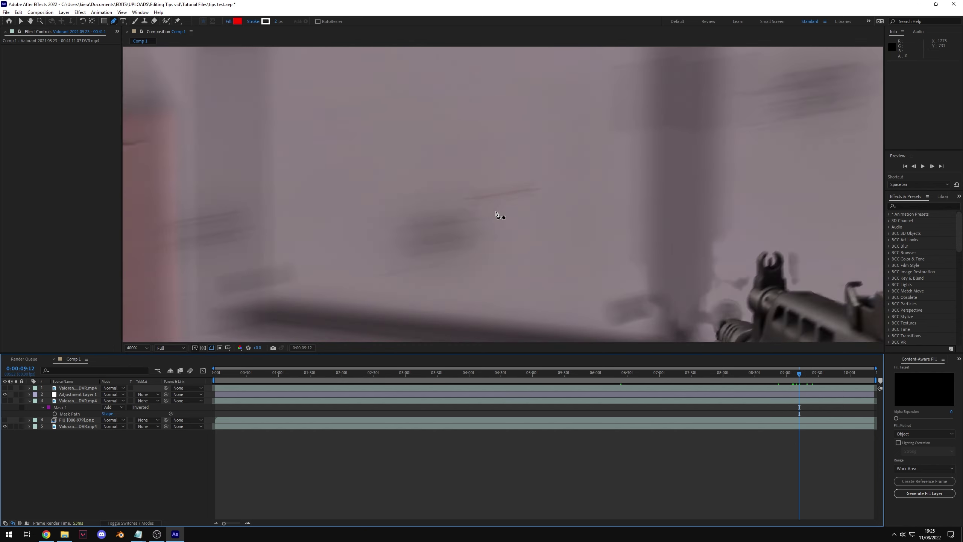
scroll(509, 201, up, 2)
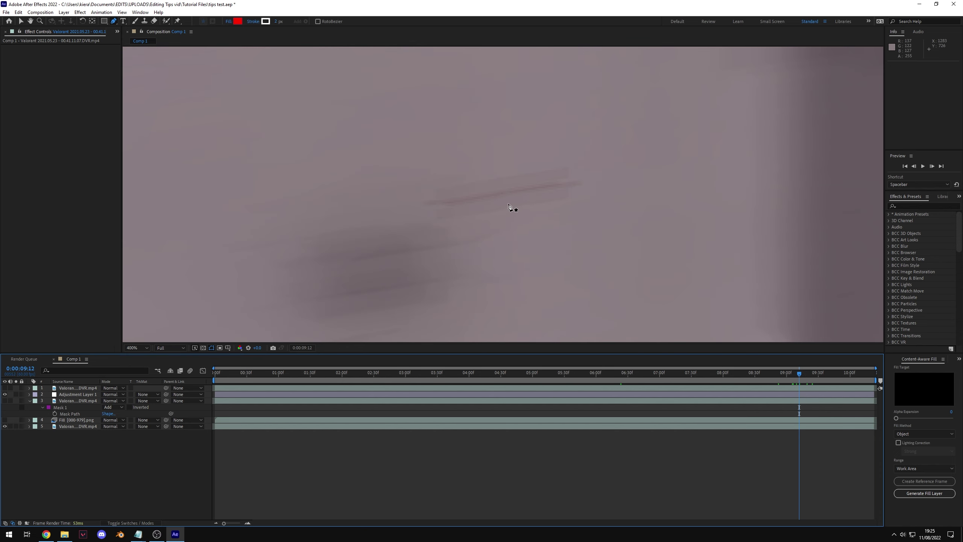
click(63, 420)
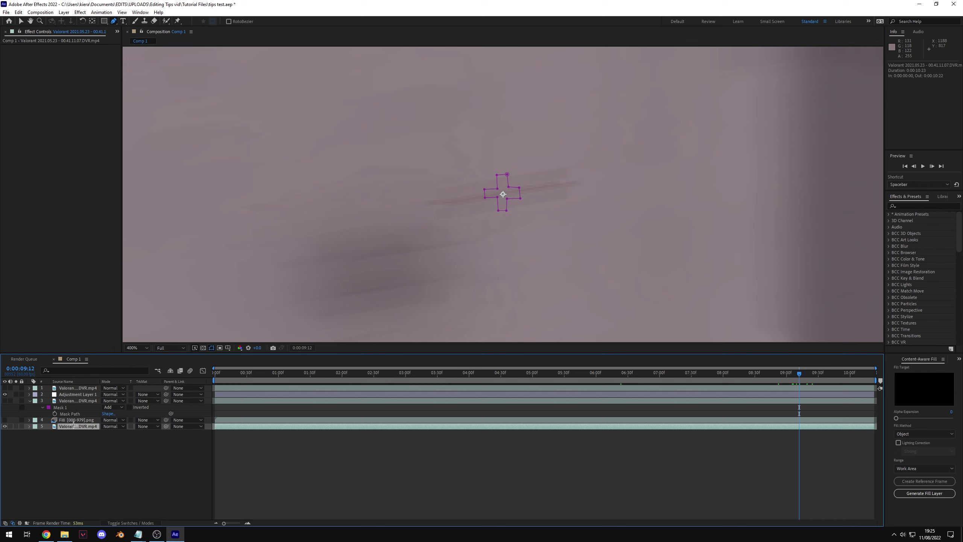
click(87, 395)
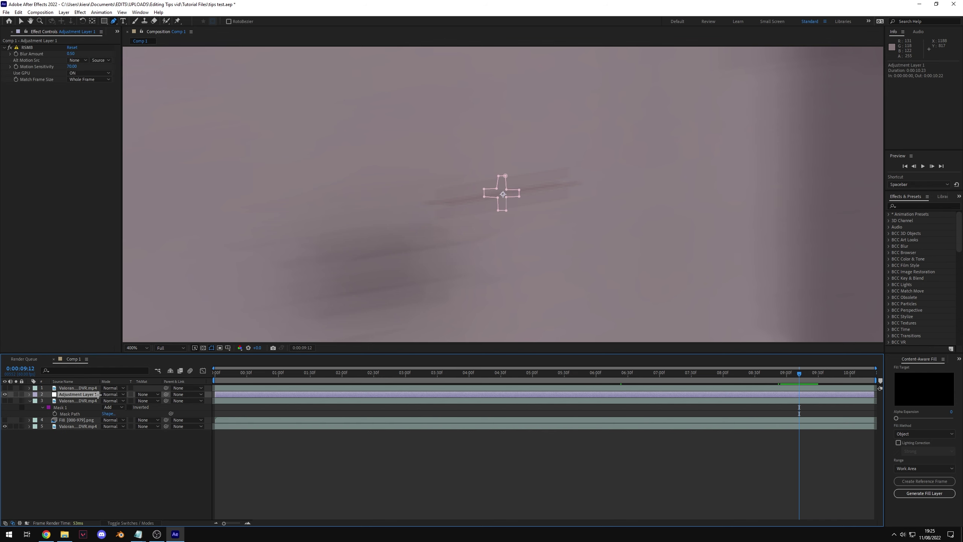
- Show the Fill [000-979].png layer and scrub around 0:00:09:12 to check the crosshair removal under motion blur
click(4, 420)
click(264, 478)
scroll(494, 224, down, 4)
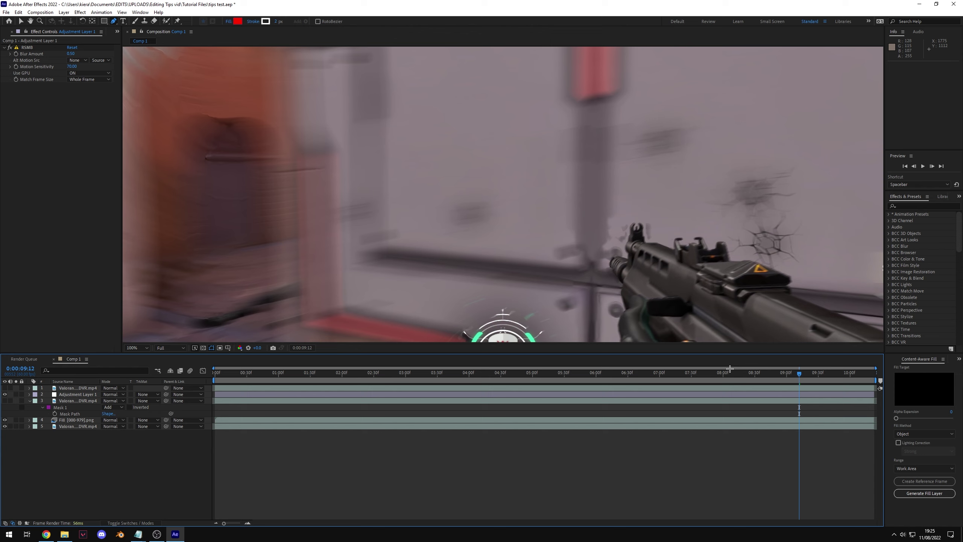
drag(717, 373, 801, 383)
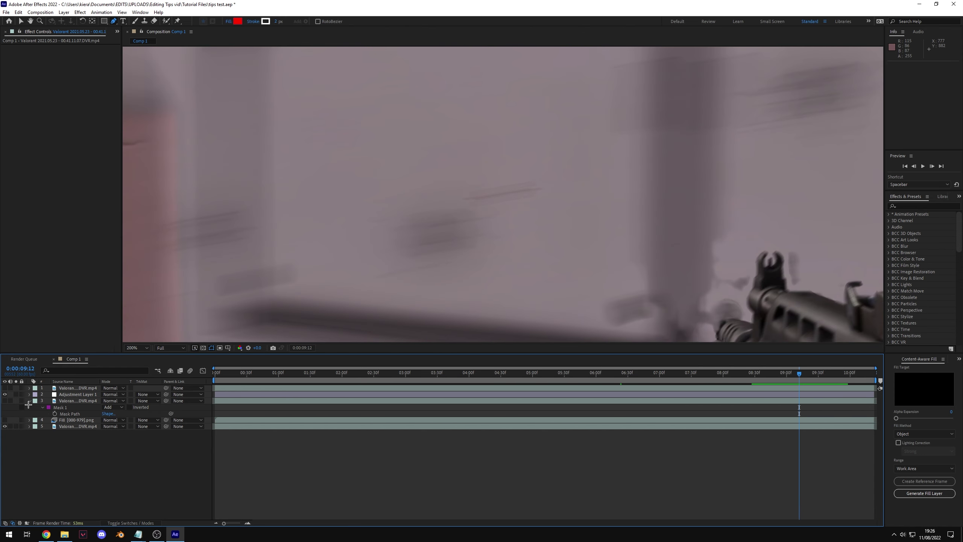
- Show the masked crosshair layer and place it above Adjustment Layer 1 so the motion blur does not affect it
click(5, 401)
click(89, 395)
drag(96, 402, 92, 395)
key(period)
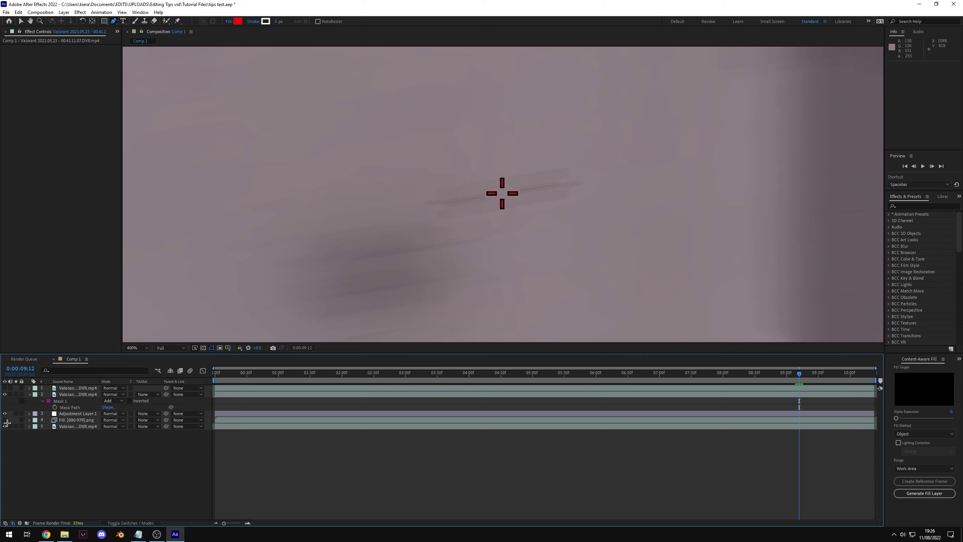
key(comma)
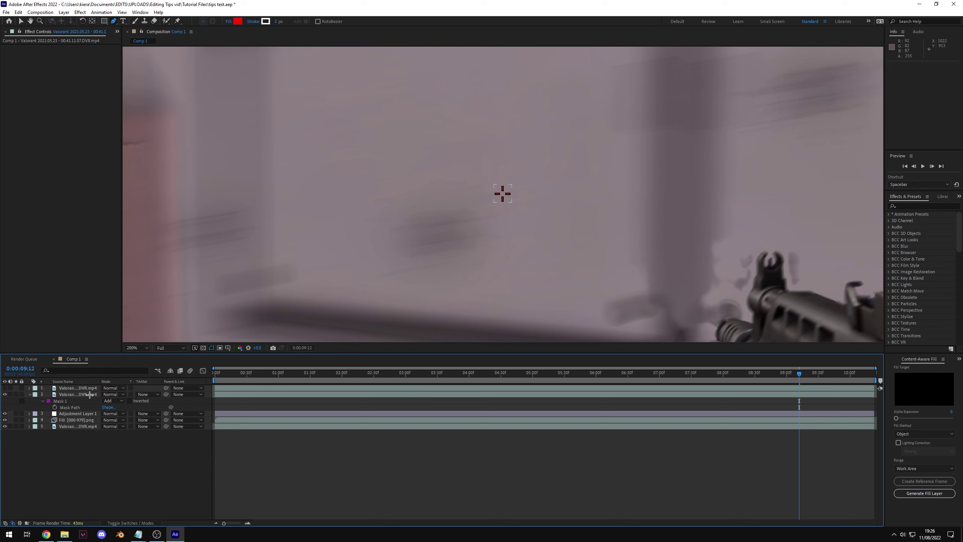
- Hide Adjustment Layer 1 and check the unblurred crosshair fill at 0:00:09:12 and 0:00:07:30
click(97, 414)
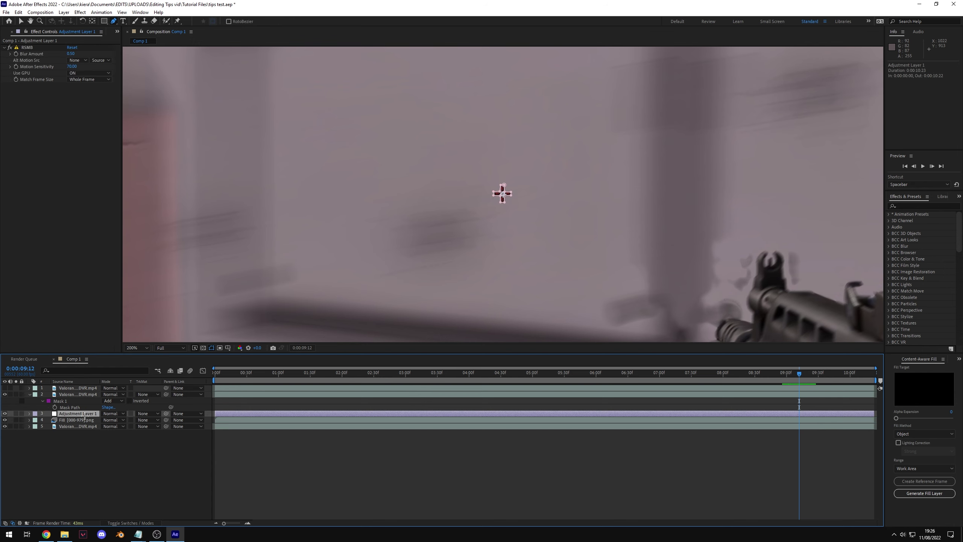
click(5, 413)
key(period)
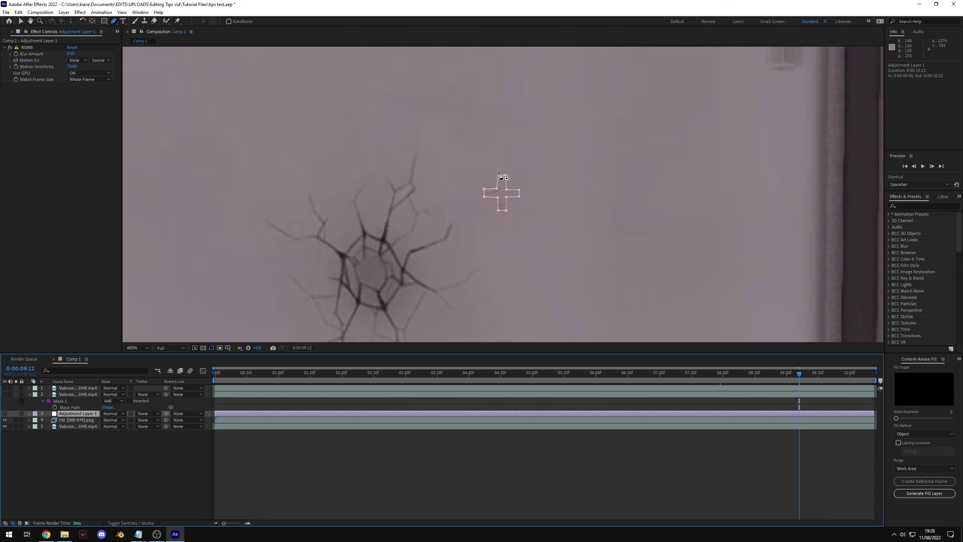
key(F2)
scroll(563, 295, down, 4)
scroll(527, 195, up, 2)
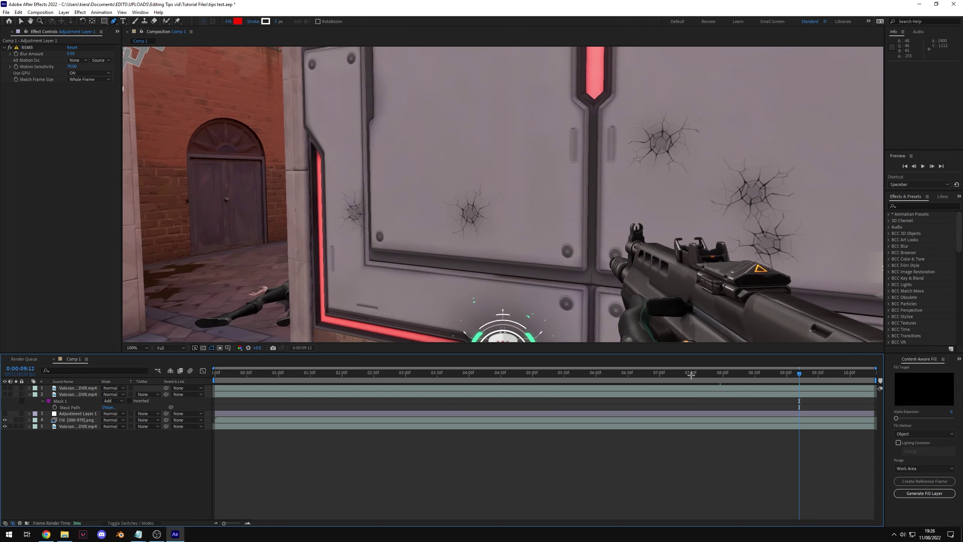
click(690, 374)
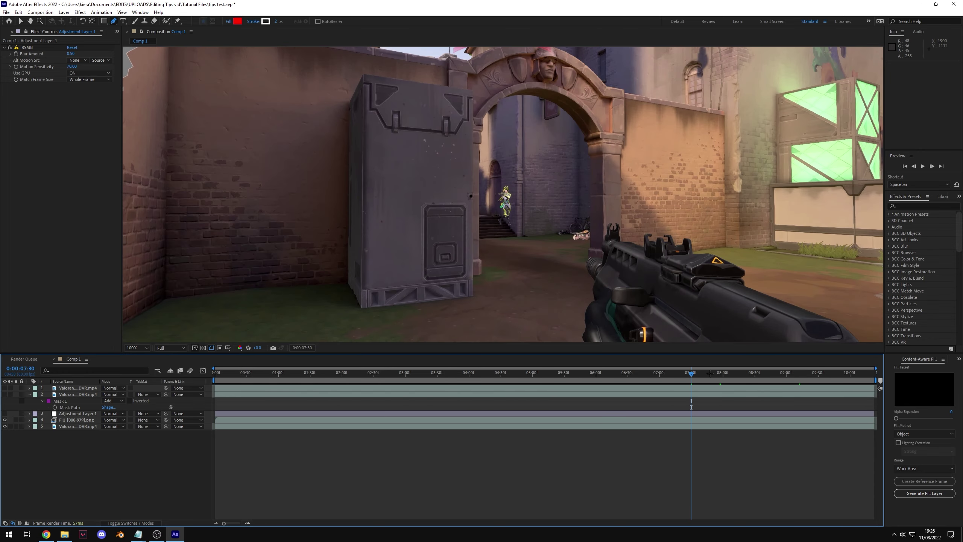
drag(710, 373, 740, 373)
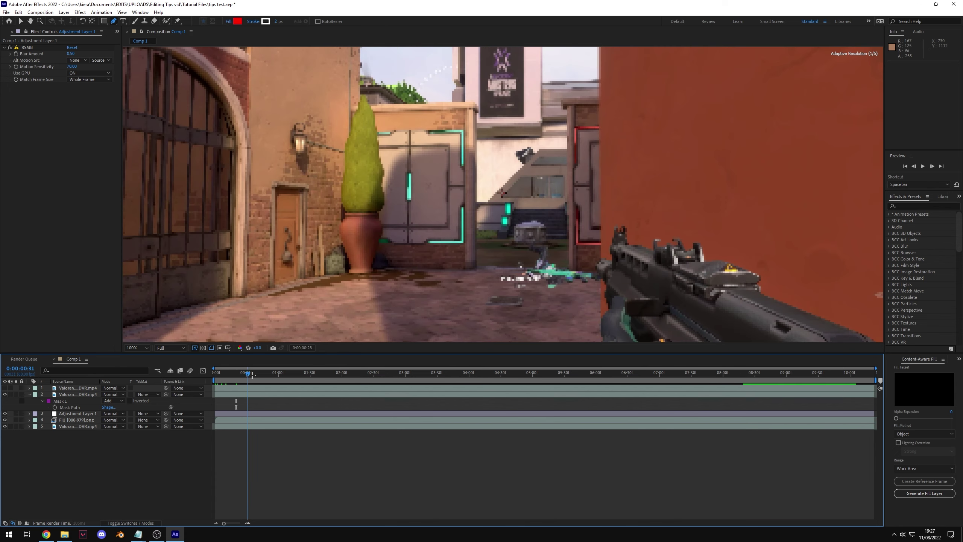
- Scrub the layered composition from 0:00:00:31 to 0:00:06:57 to check the crosshair overlay against the blurred footage
drag(249, 375, 344, 374)
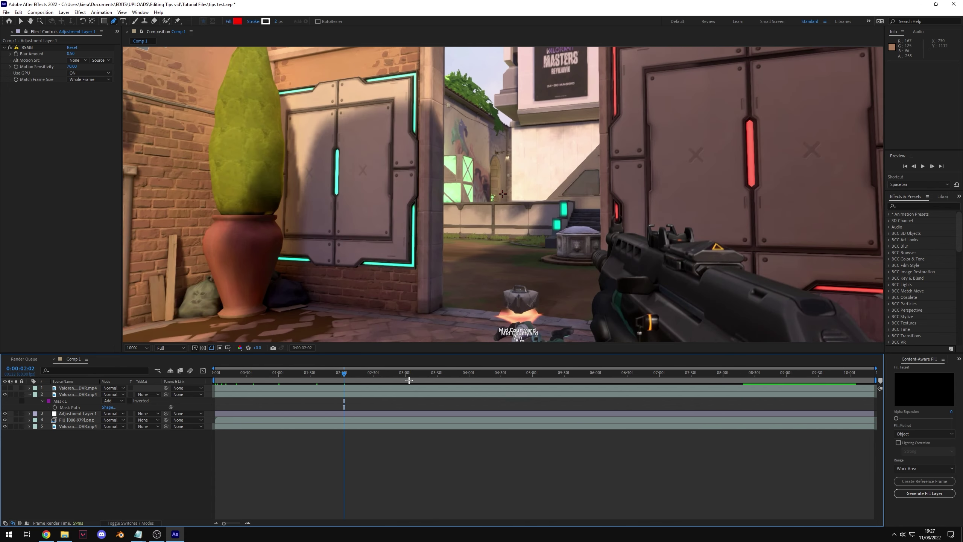
click(378, 374)
click(408, 374)
click(449, 374)
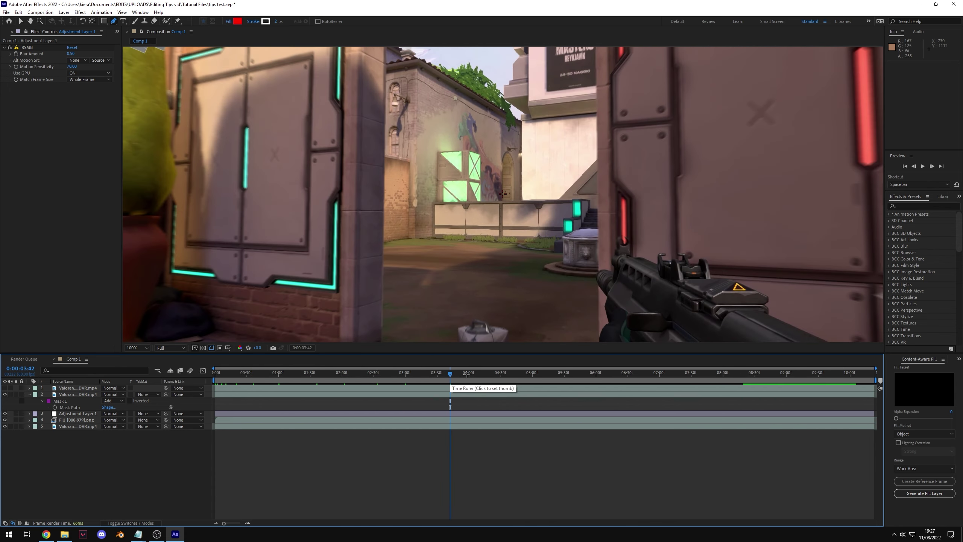
click(496, 374)
click(656, 374)
scroll(438, 217, up, 1)
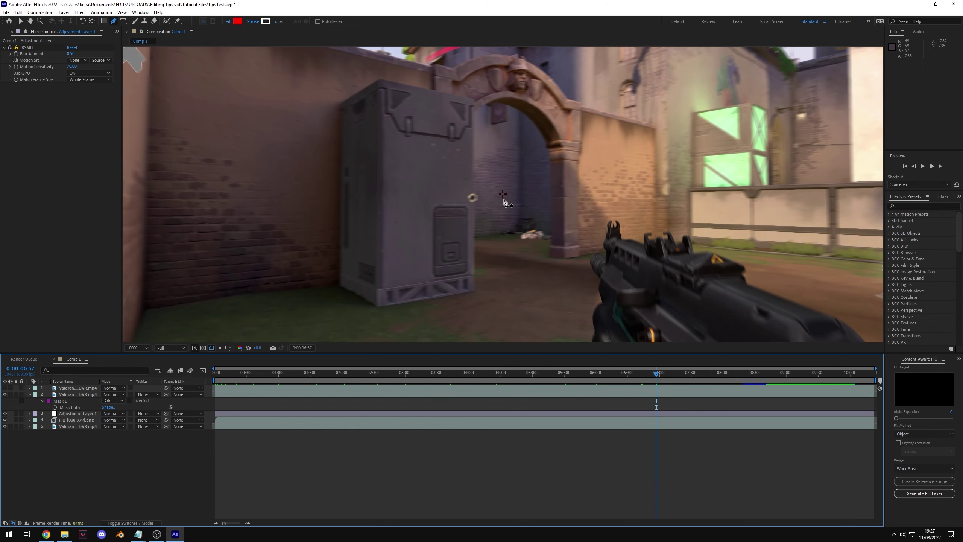
scroll(558, 227, down, 2)
scroll(530, 255, up, 1)
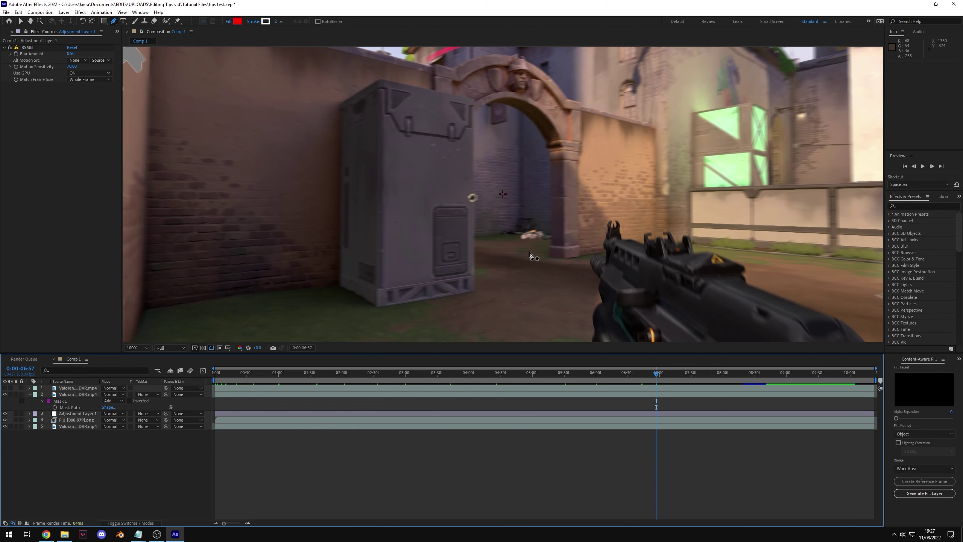
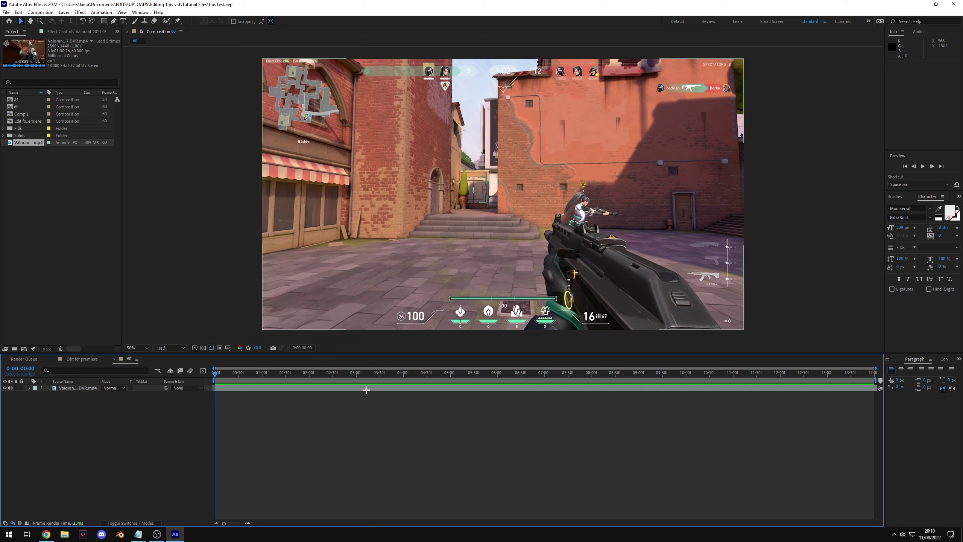
- Preview the opening frames of the footage in the 60 composition at its original speed
click(361, 388)
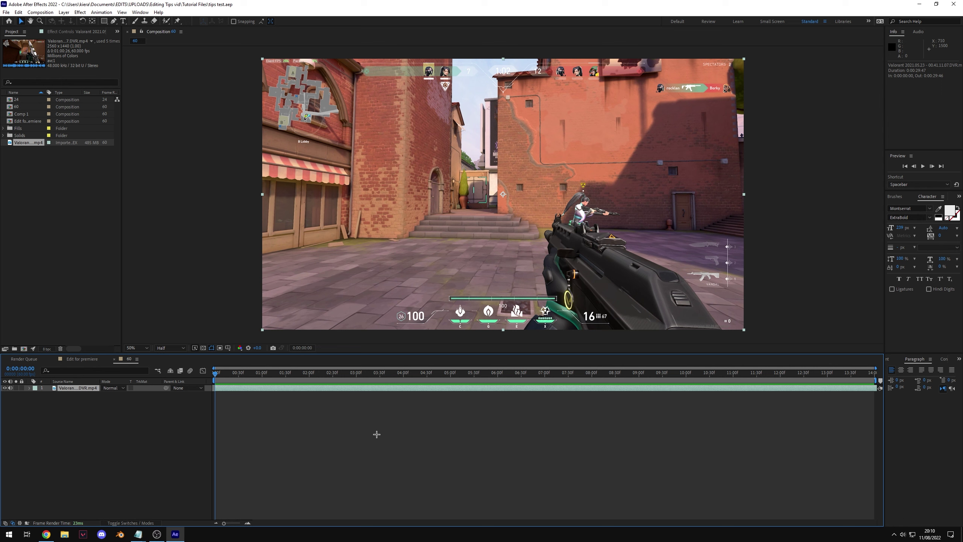
key(equal)
key(equal)
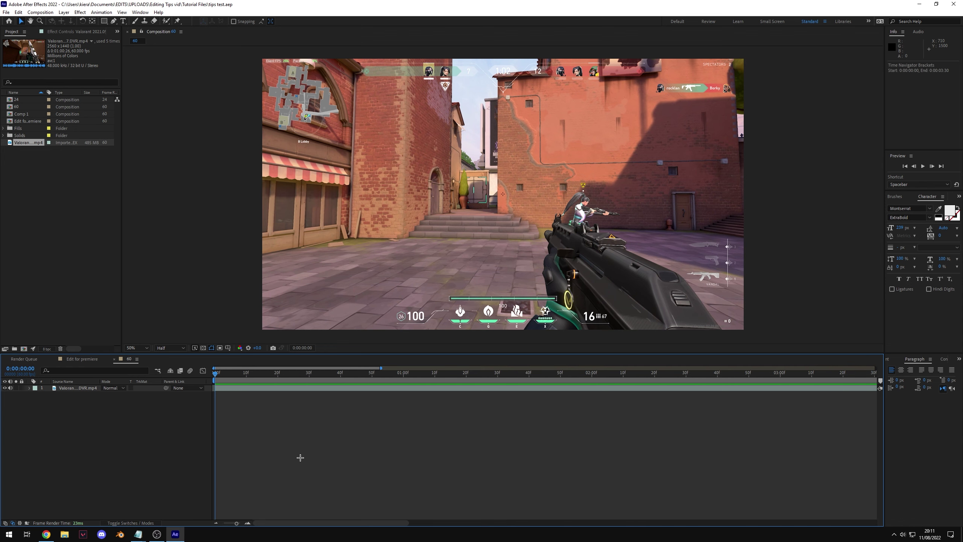
key(space)
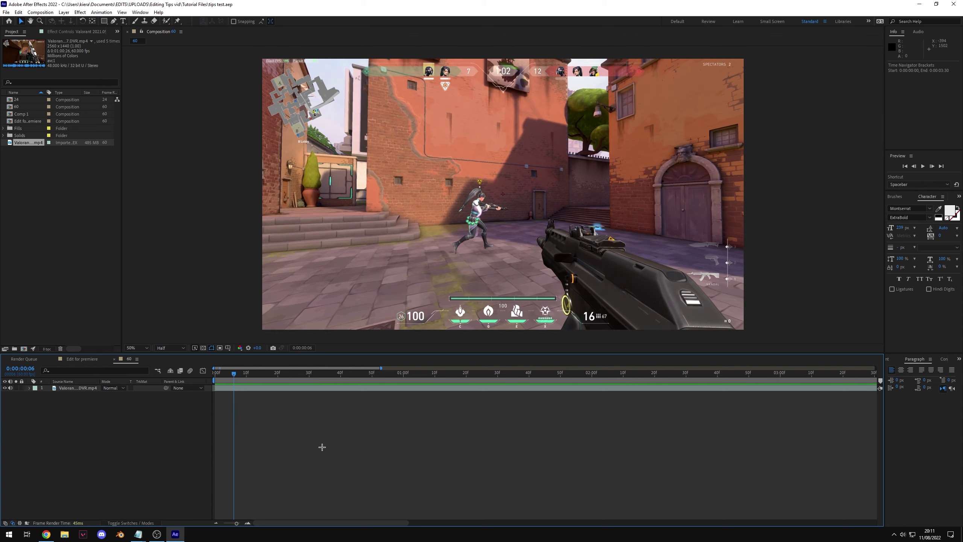
- Time-stretch the footage layer in the 60 composition with a stretch factor of 200
right_click(277, 390)
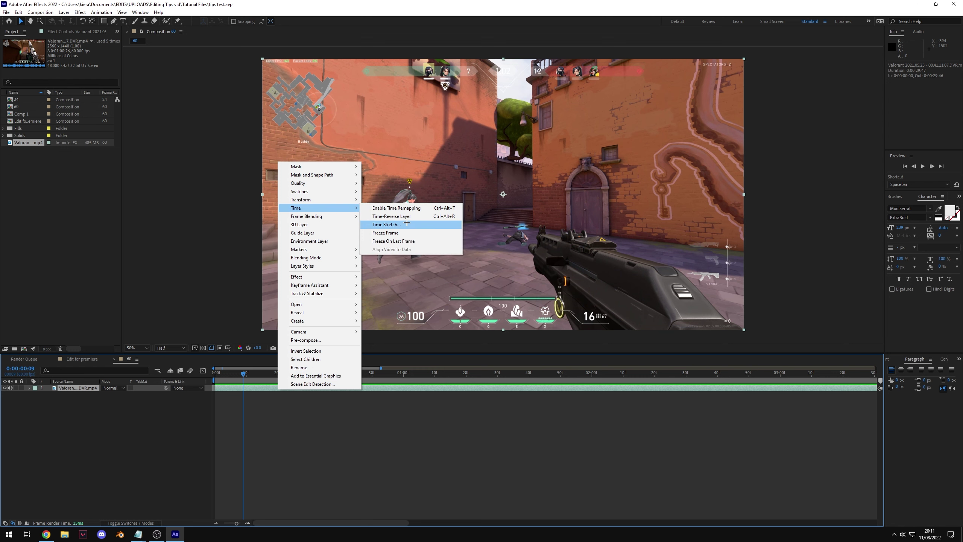
click(398, 224)
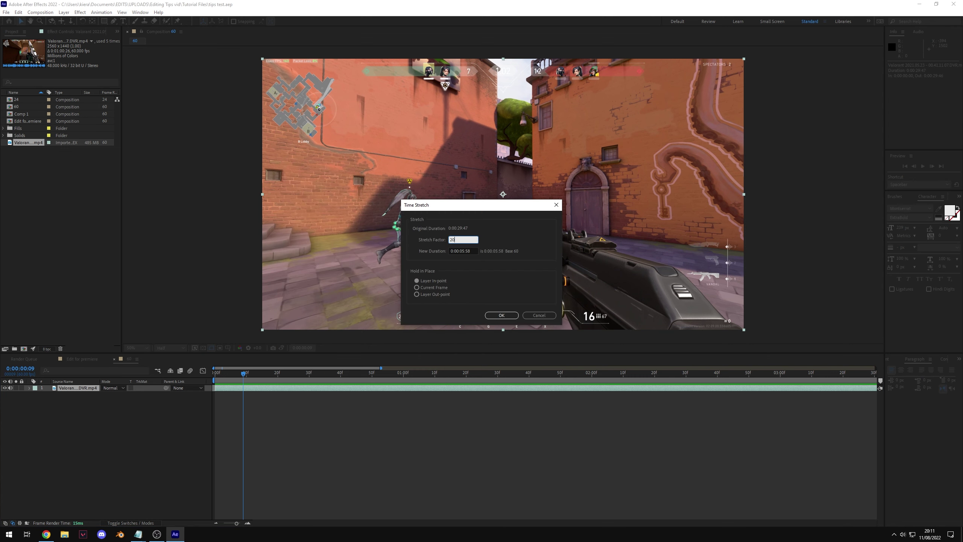
text(200)
key(Return)
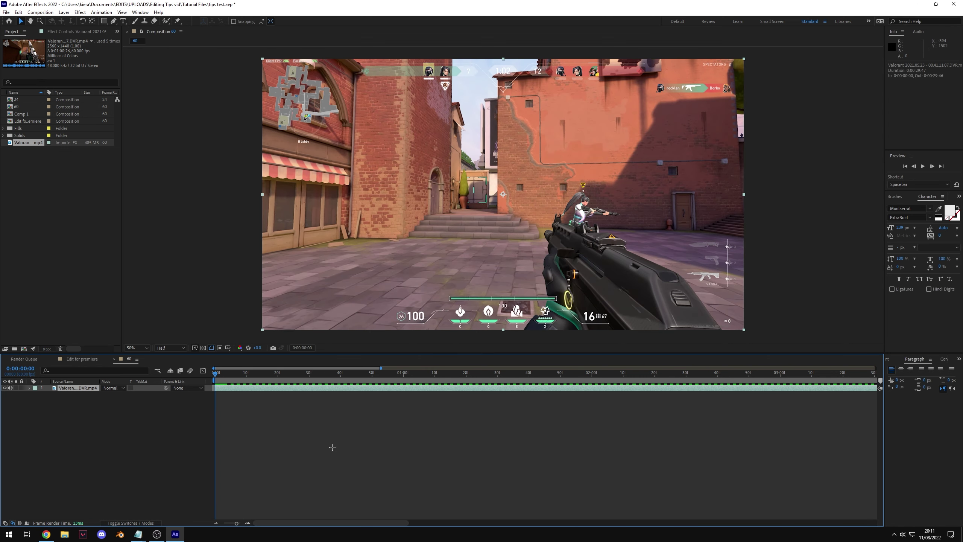
- Step through the stretched footage frame by frame from the start to 0:00:00:12, checking for repeated frames
key(Page_Down)
key(Page_Down)
key(Page_Down)
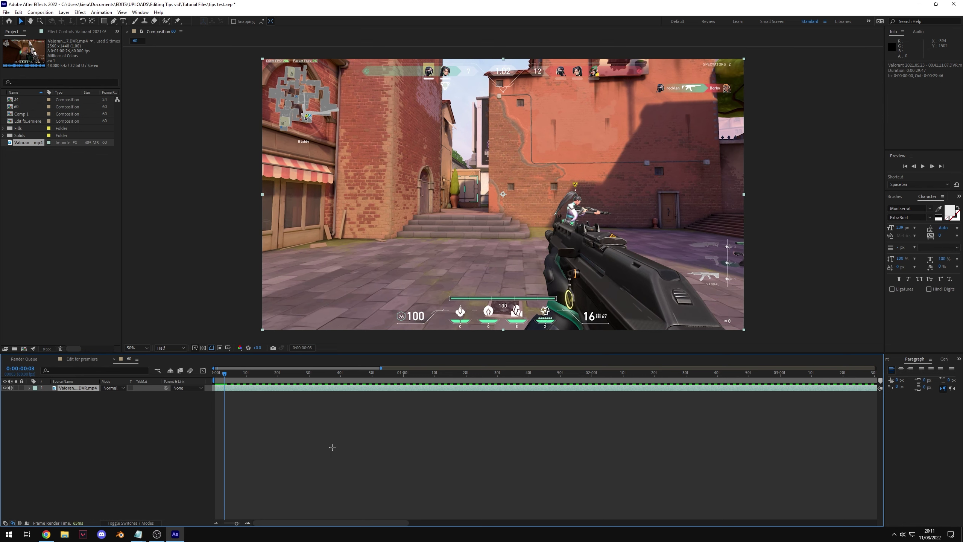
key(Page_Down)
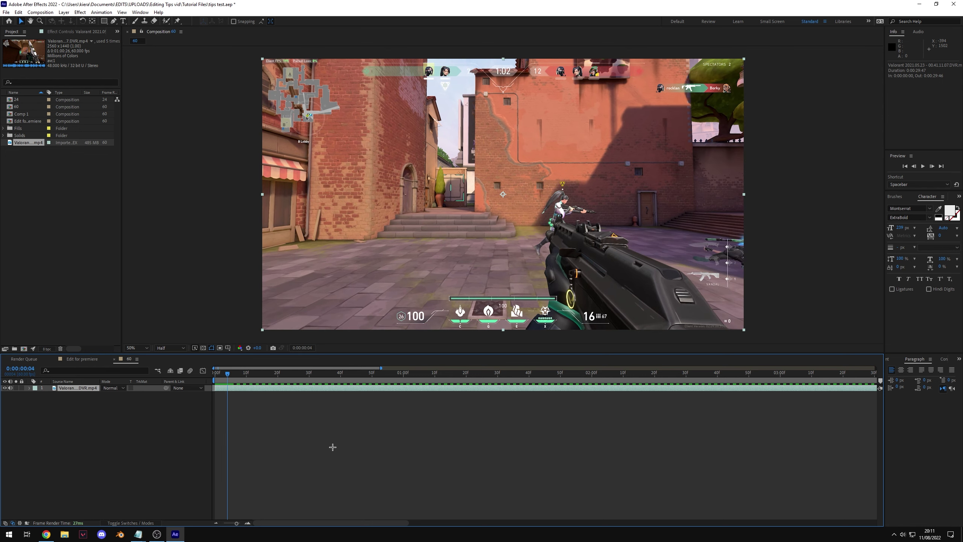
key(Page_Down)
key(Page_Down)
key(Page_Down)
key(Page_Down)
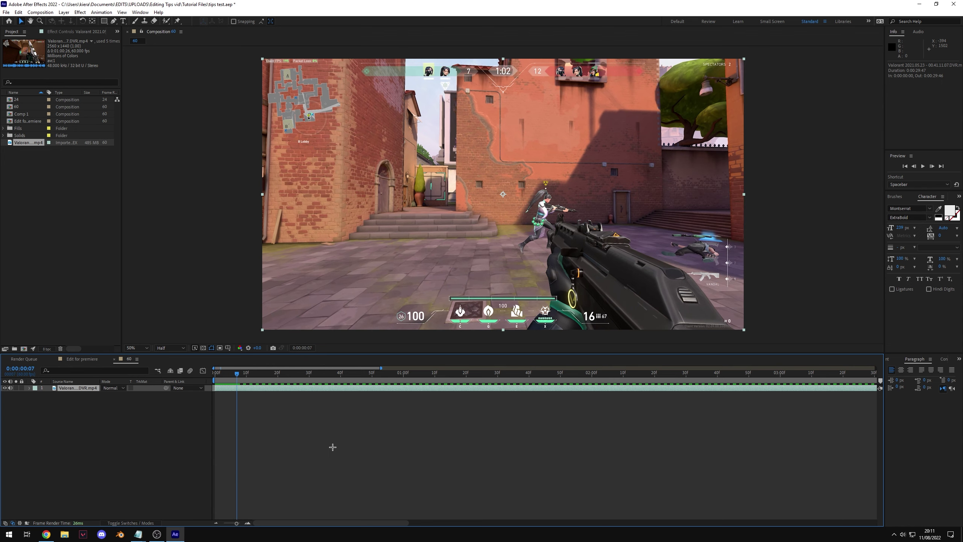
key(Page_Down)
key(Page_Down)
key(Page_Down)
key(Page_Down)
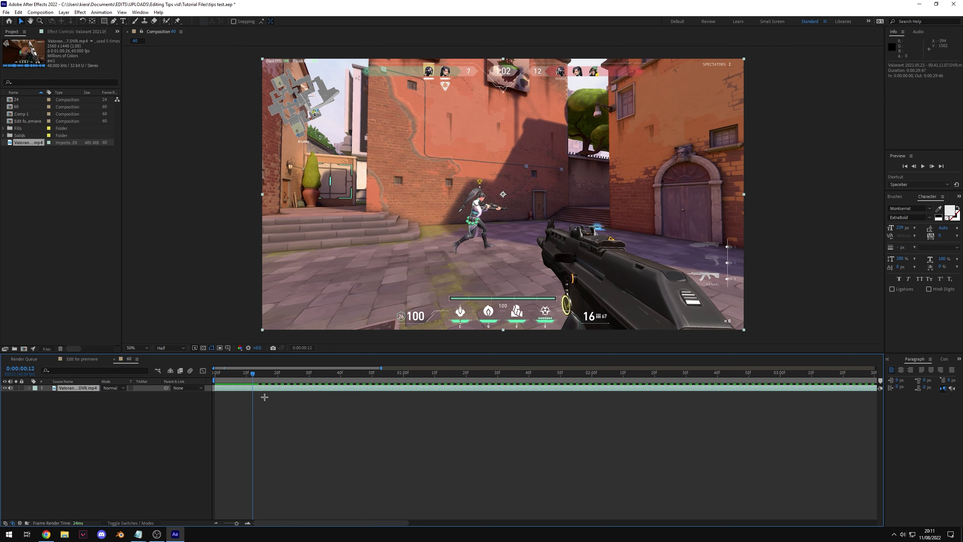
key(Home)
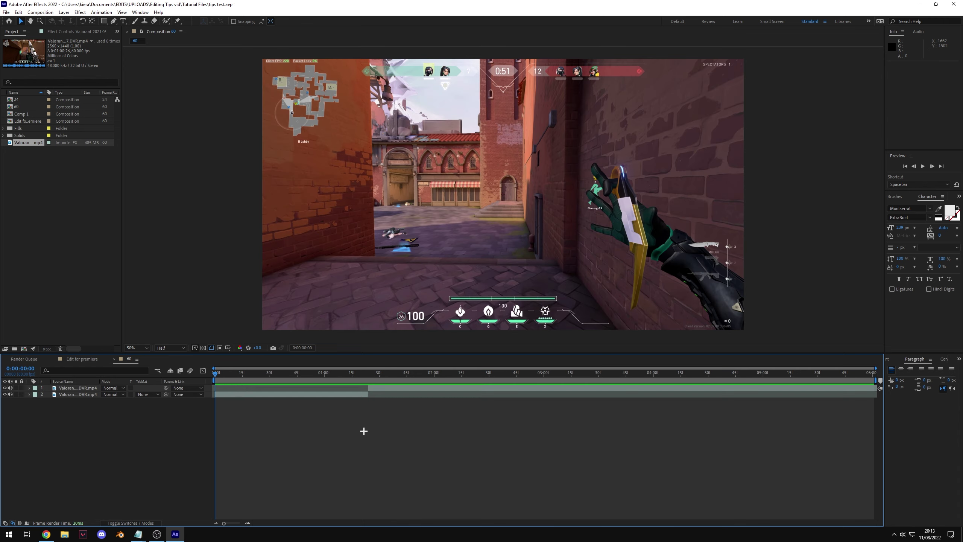
- Review the Time Stretch settings of the second footage clip at 0:00:01:52 and close them without applying a change
click(337, 394)
drag(272, 370, 367, 380)
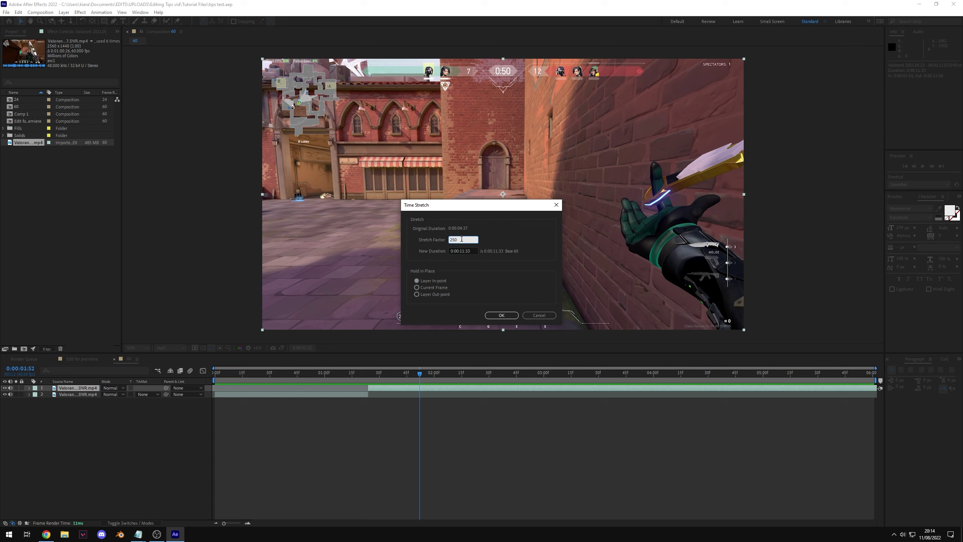
click(461, 230)
click(453, 239)
click(556, 205)
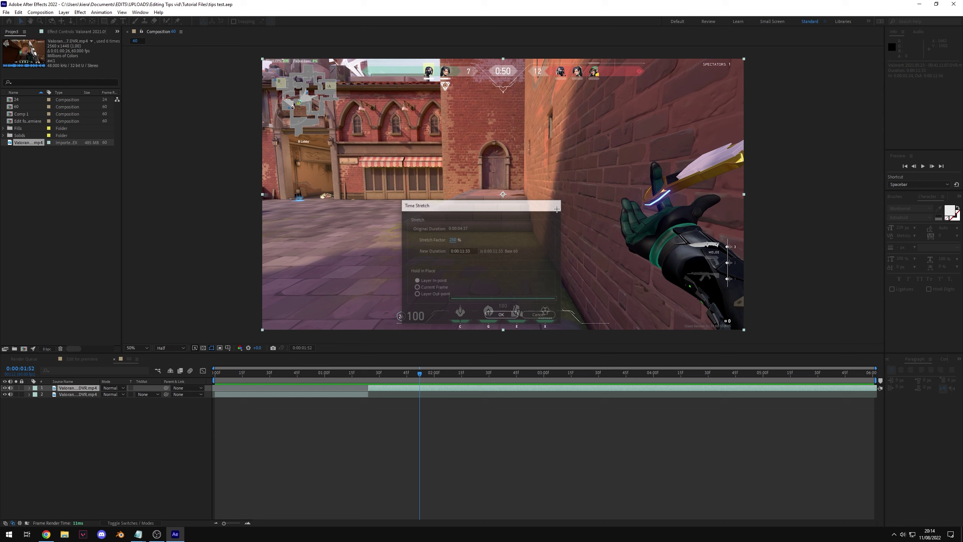
- Play the two-clip 60 composition in an enlarged viewer to judge the slow motion, and return to 0:00:01:38
click(421, 374)
drag(422, 374, 454, 415)
key(grave)
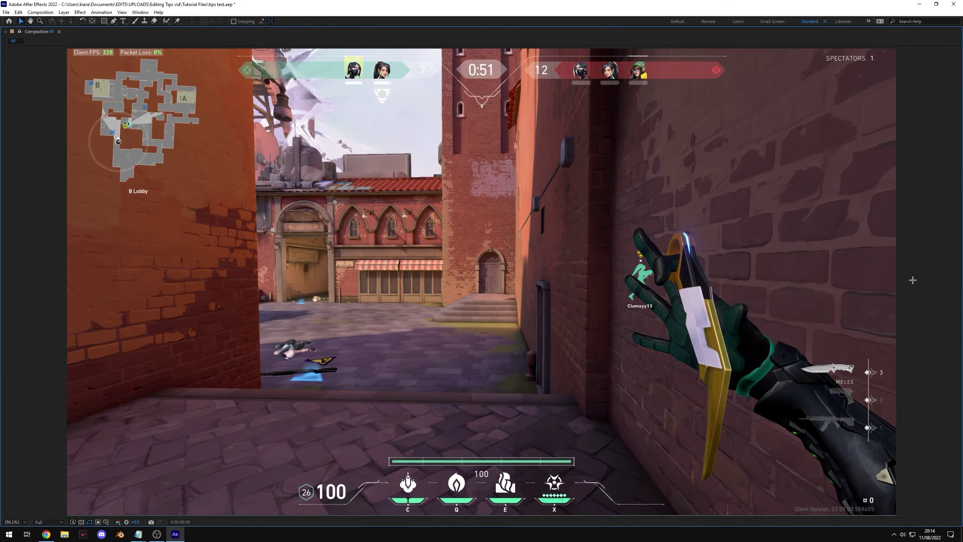
key(space)
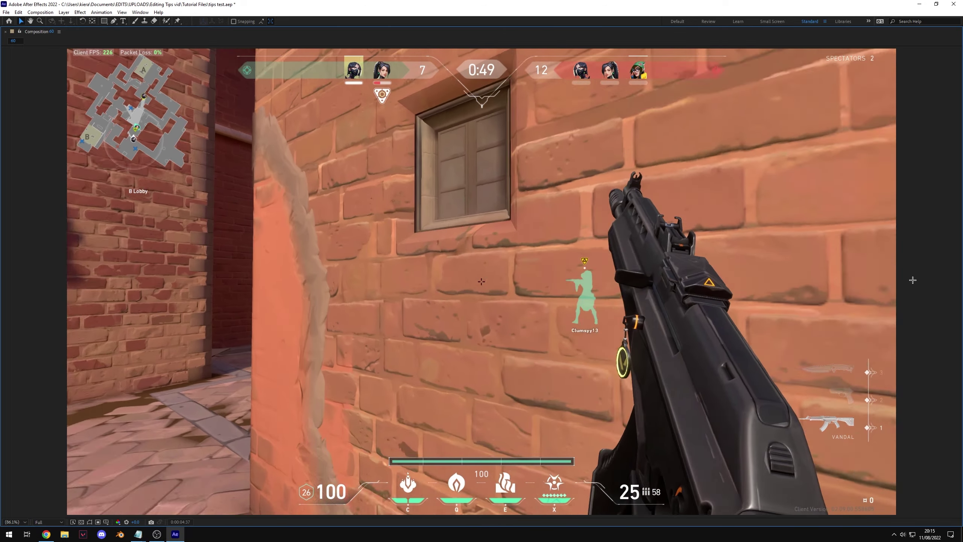
key(grave)
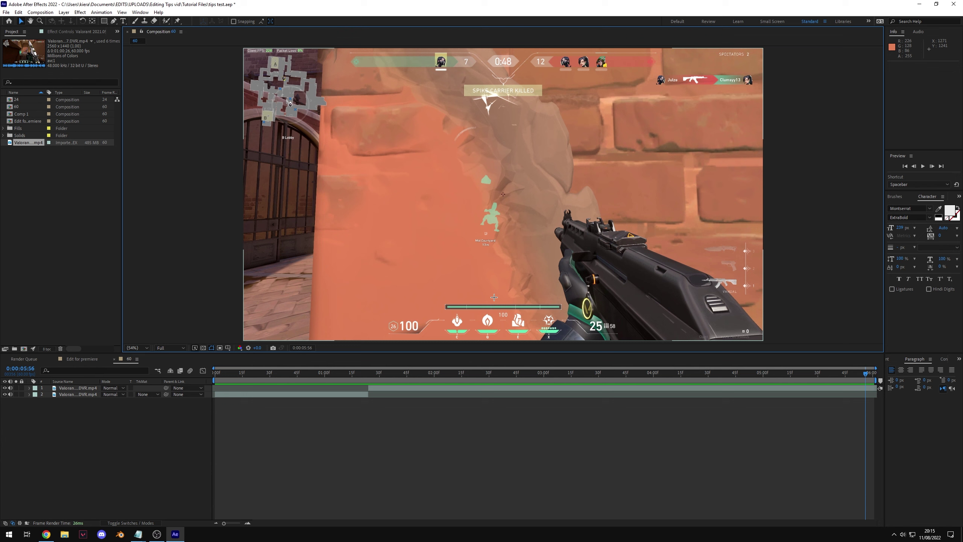
key(space)
click(394, 372)
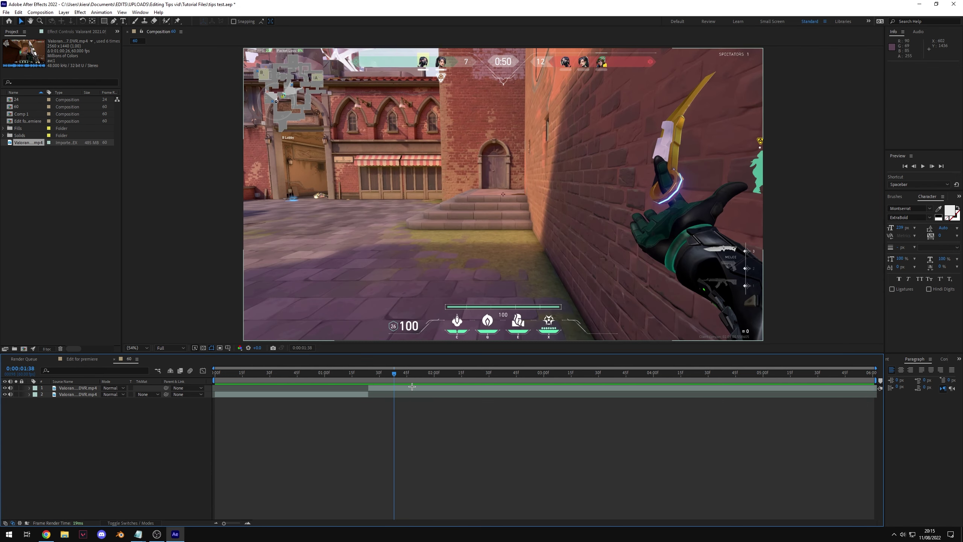
- Show the layer switches in the 60 composition and enable frame blending on the stretched second clip
click(317, 388)
click(140, 424)
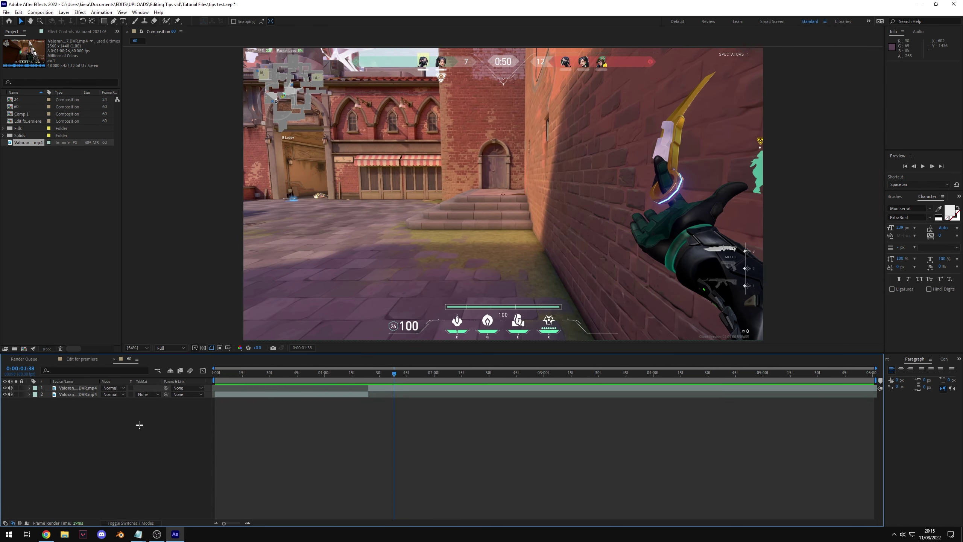
key(F4)
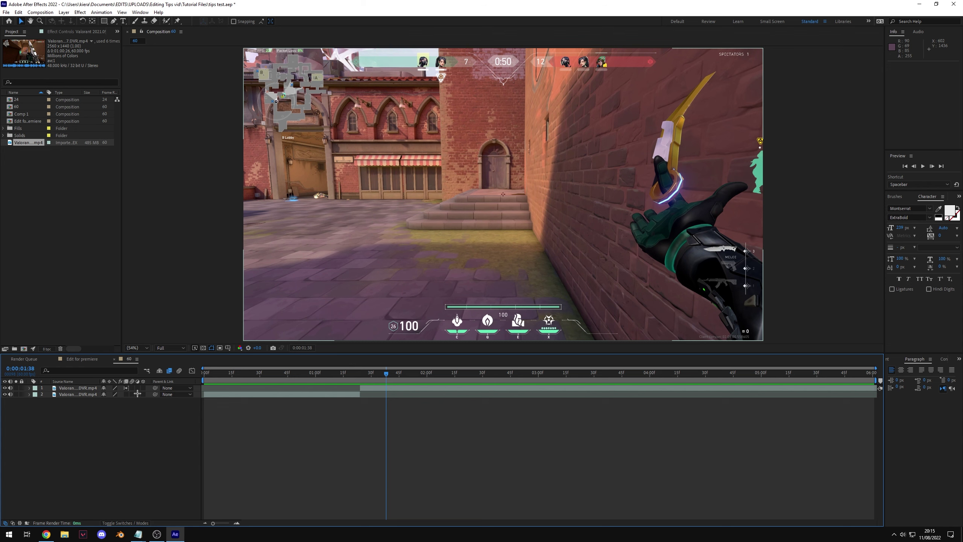
- Play the frame-blended 60 composition from the start in an enlarged viewer to judge its slow motion
drag(385, 375, 338, 375)
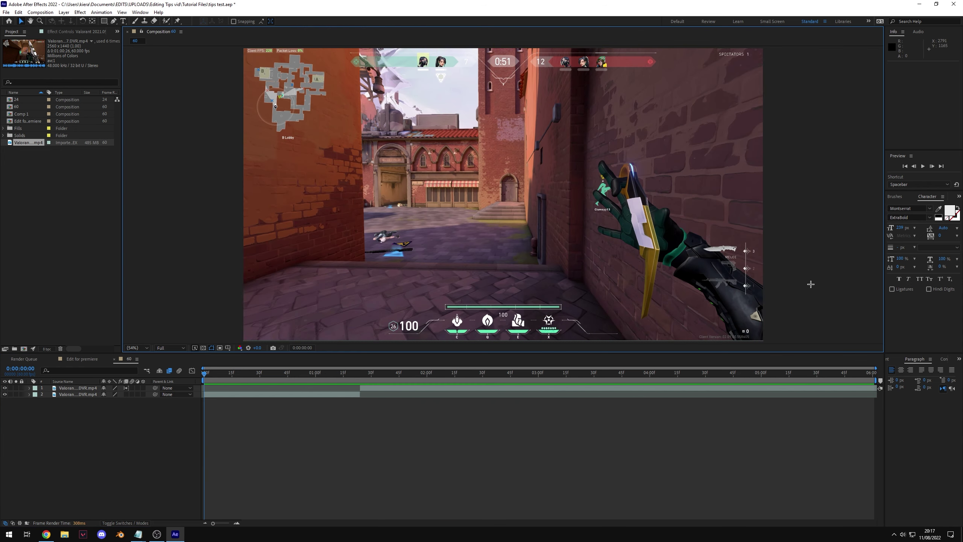
key(grave)
key(space)
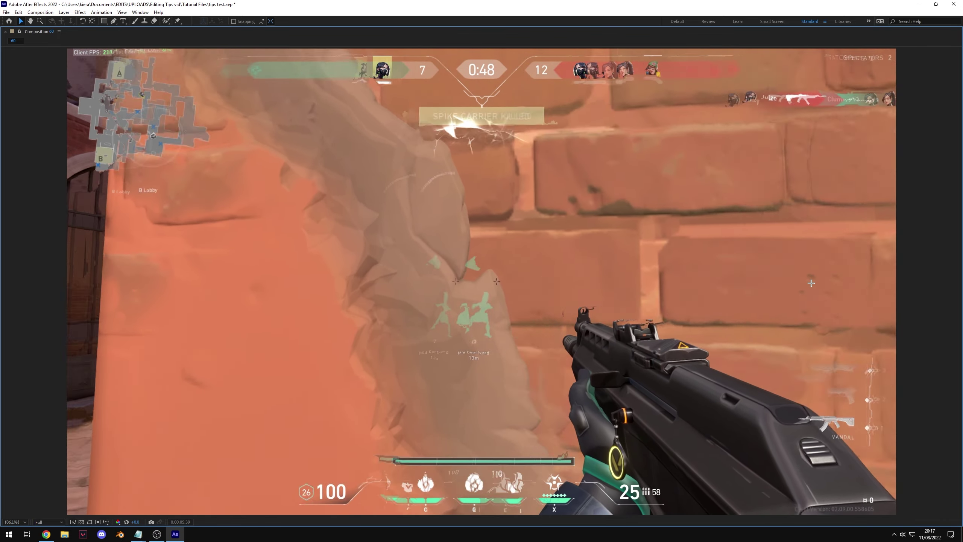
key(grave)
- Scrub through the frame-blended clip to 0:00:04:23, inspecting individual frames for blending artifacts
click(509, 374)
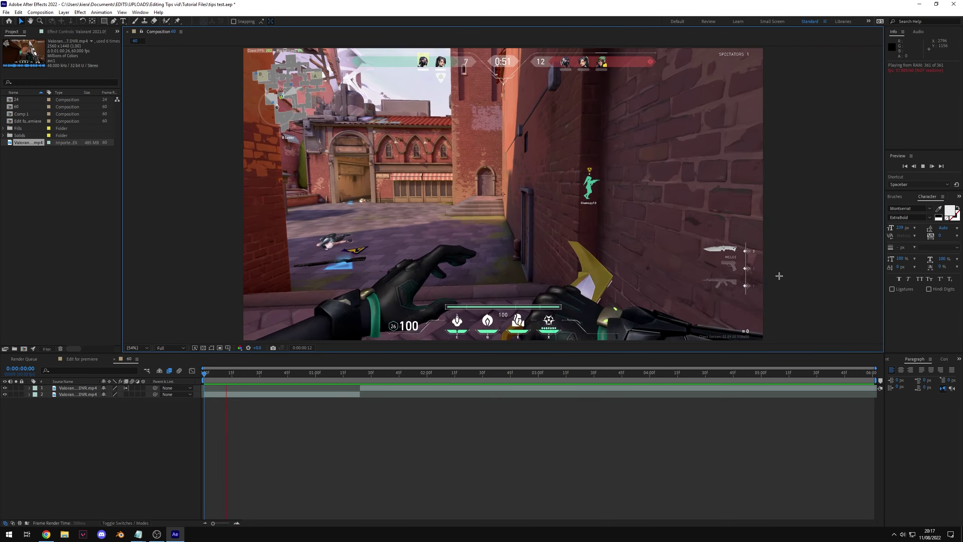
drag(518, 376, 419, 376)
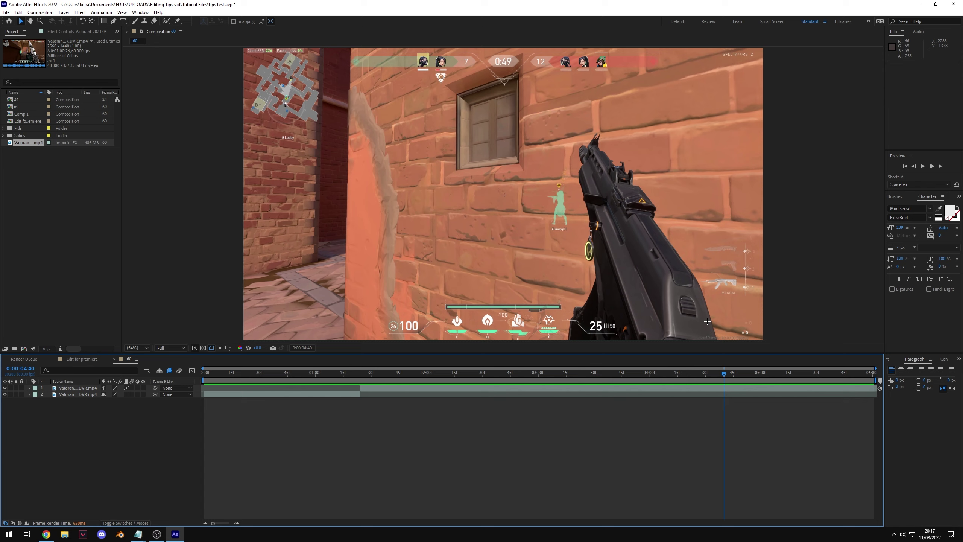
click(689, 377)
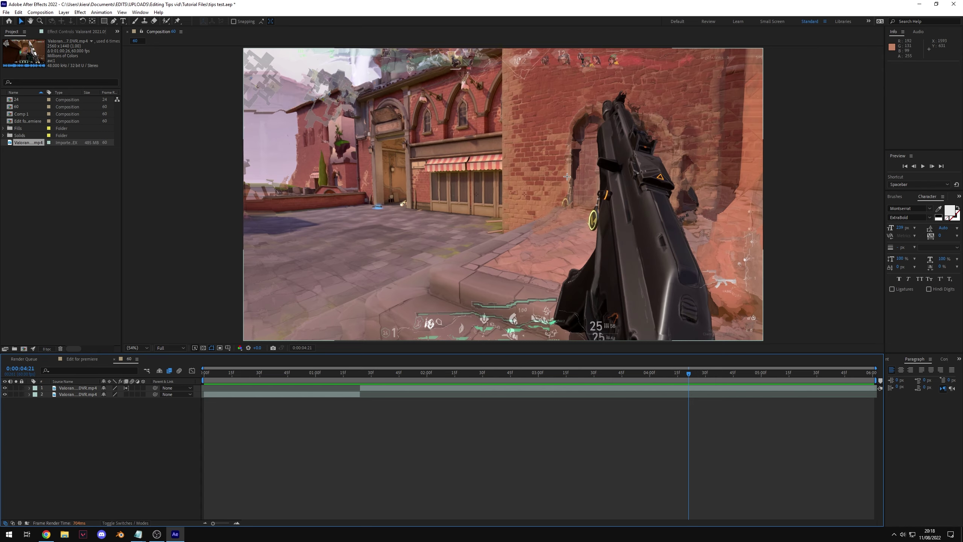
click(446, 378)
drag(447, 377, 692, 377)
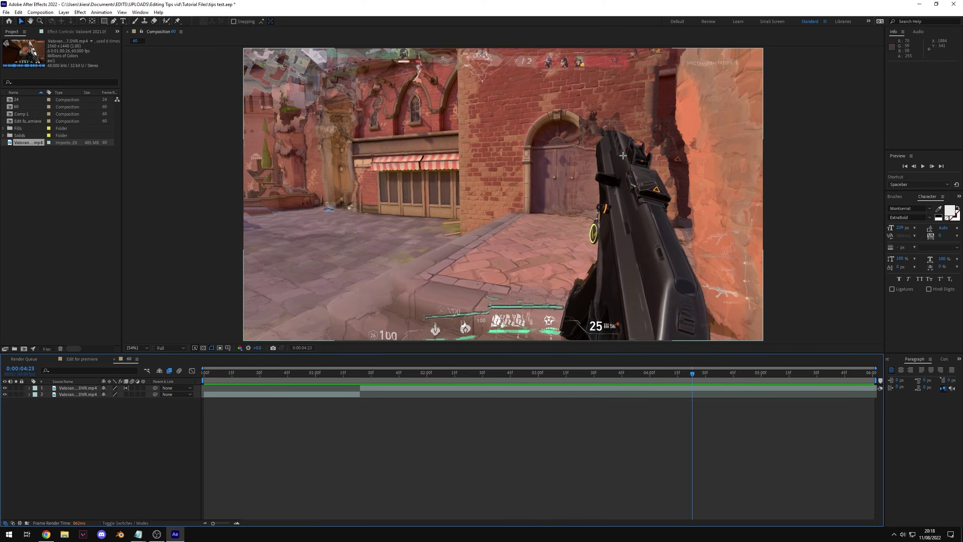
- Open the 24 composition and review the frame rate in its composition settings without changing anything
double_click(42, 99)
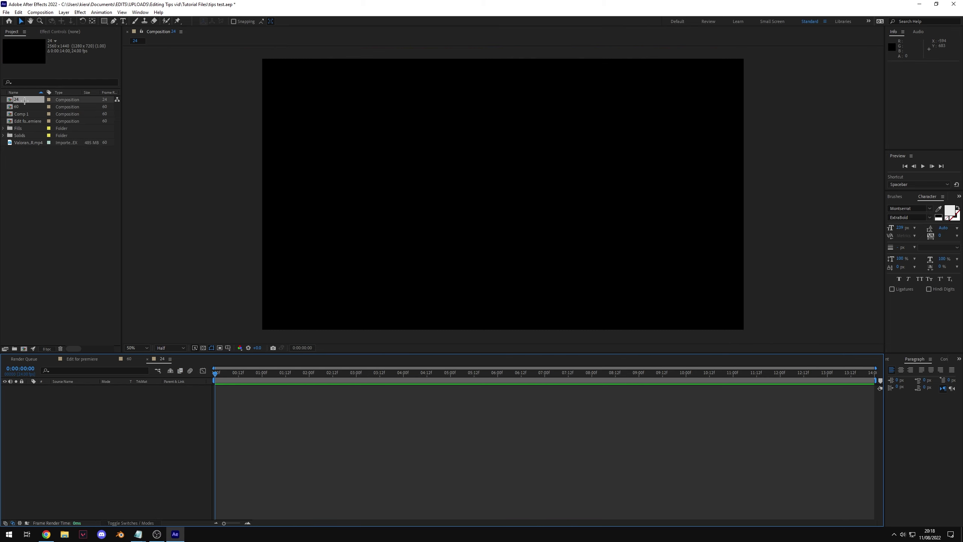
right_click(25, 101)
click(60, 102)
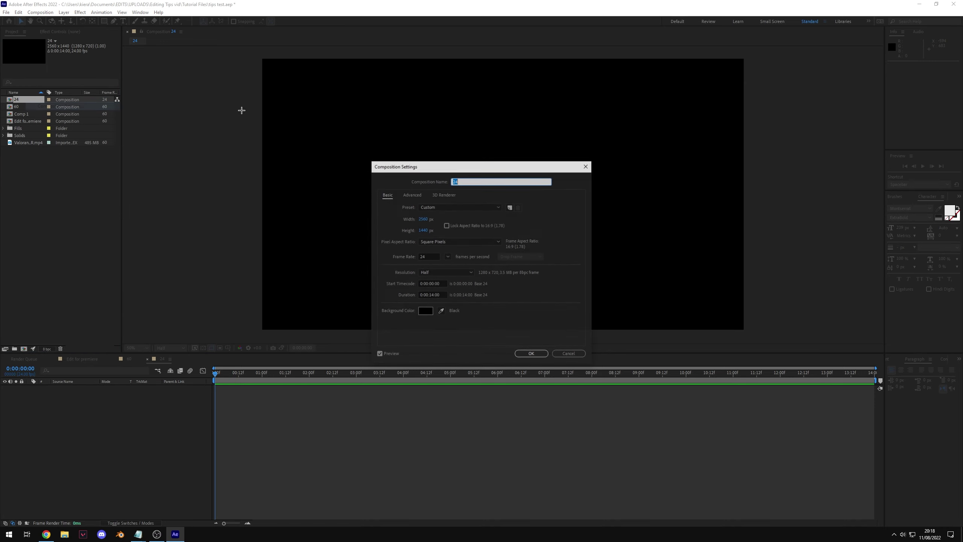
click(428, 255)
click(561, 351)
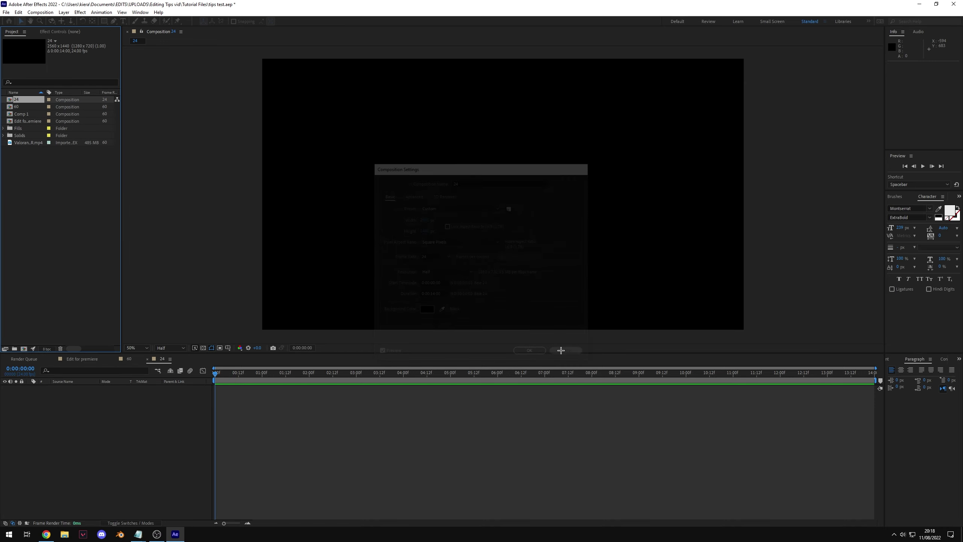
- Add the Valorant footage to the 24 composition and shift it so the composition starts at match clock 0:51
drag(28, 142, 85, 412)
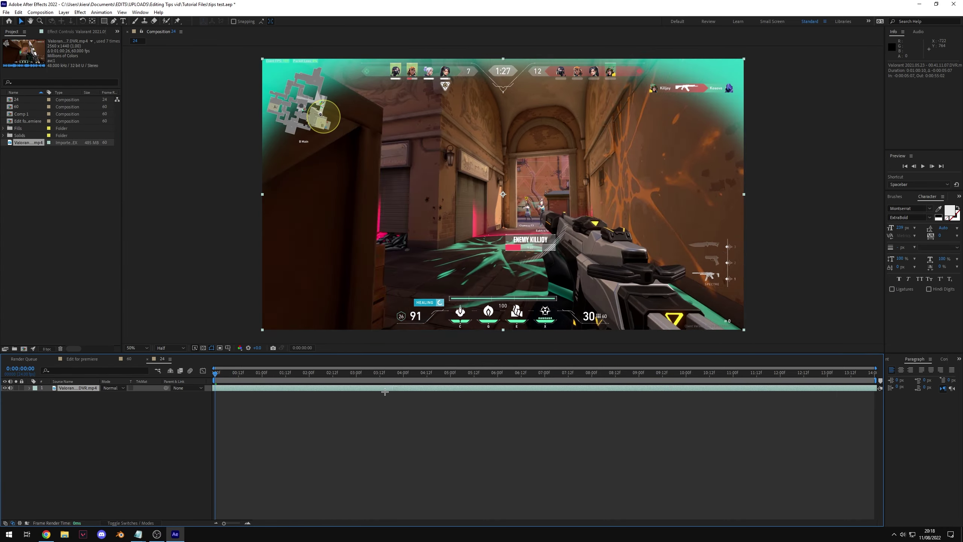
drag(385, 391, 323, 385)
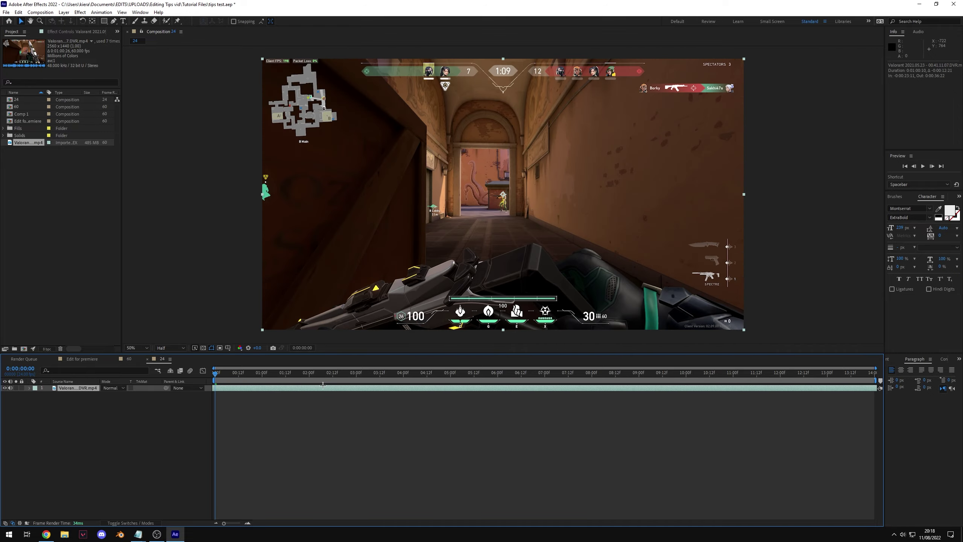
drag(839, 388, 245, 379)
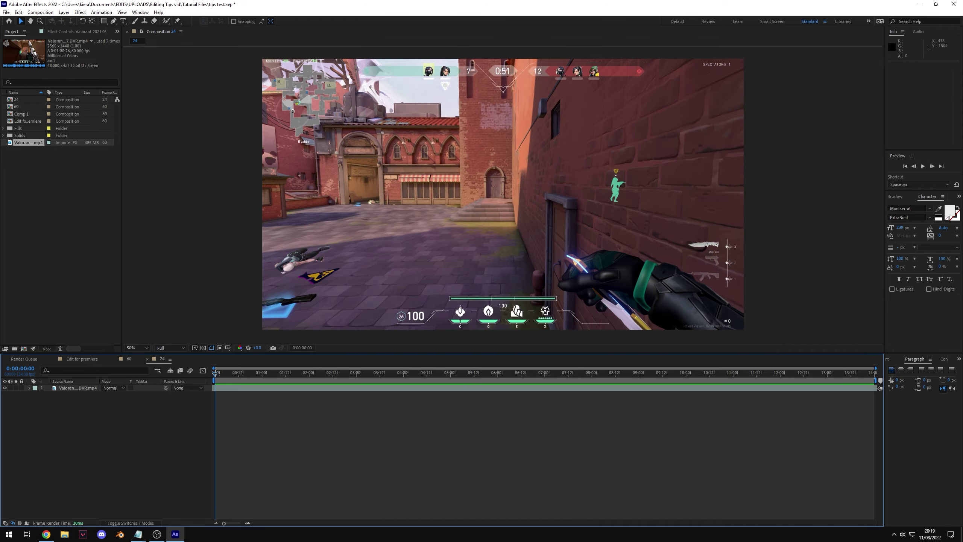
- Split the footage layer in the 24 composition at 0:00:01:01
drag(215, 375, 276, 375)
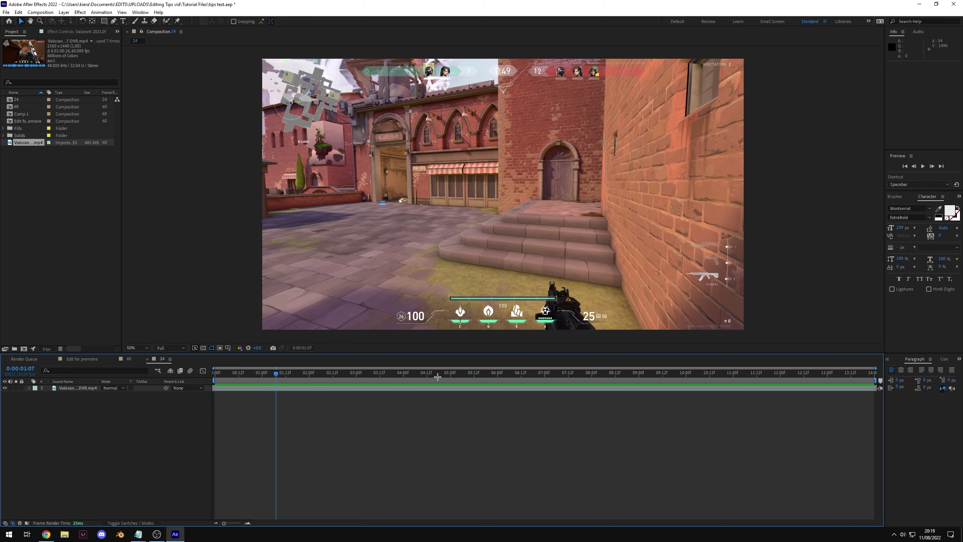
drag(275, 374, 243, 374)
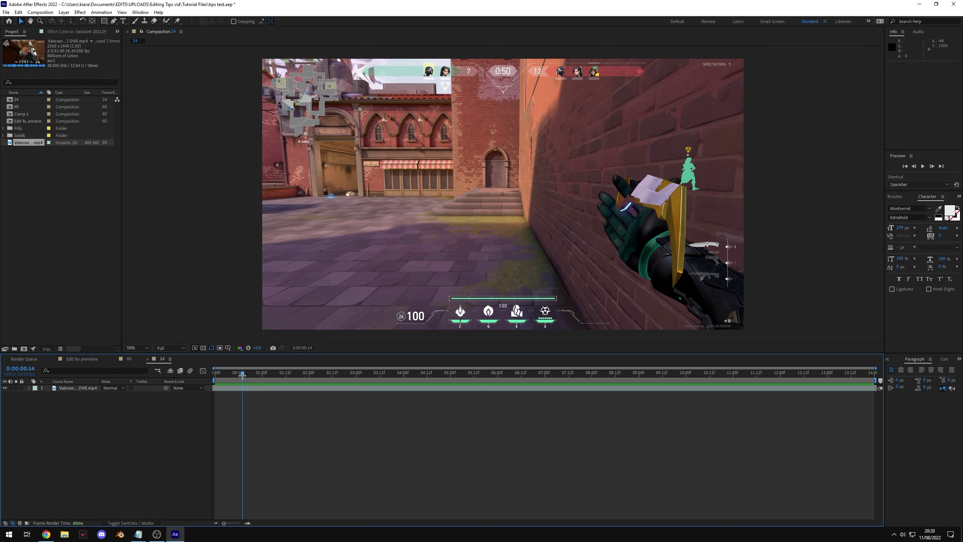
key(Home)
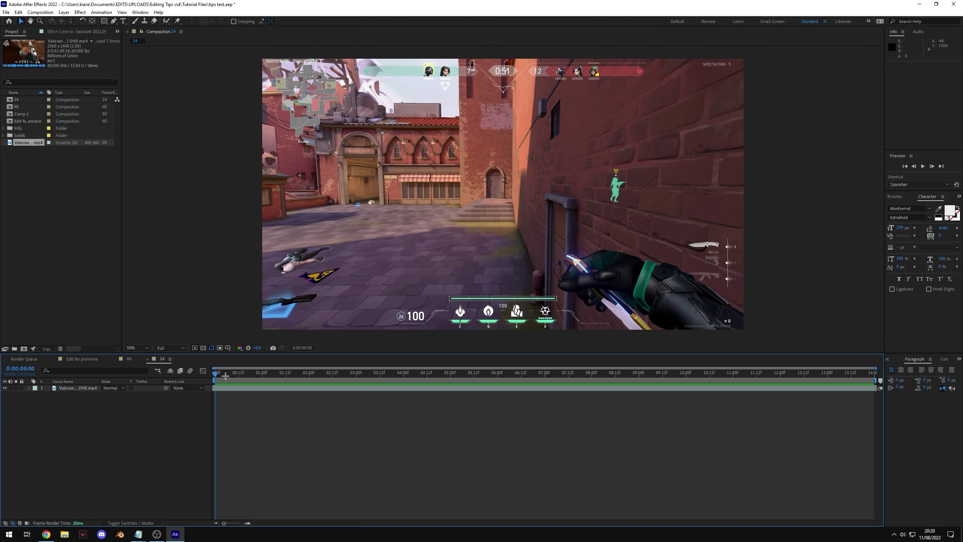
drag(225, 376, 259, 391)
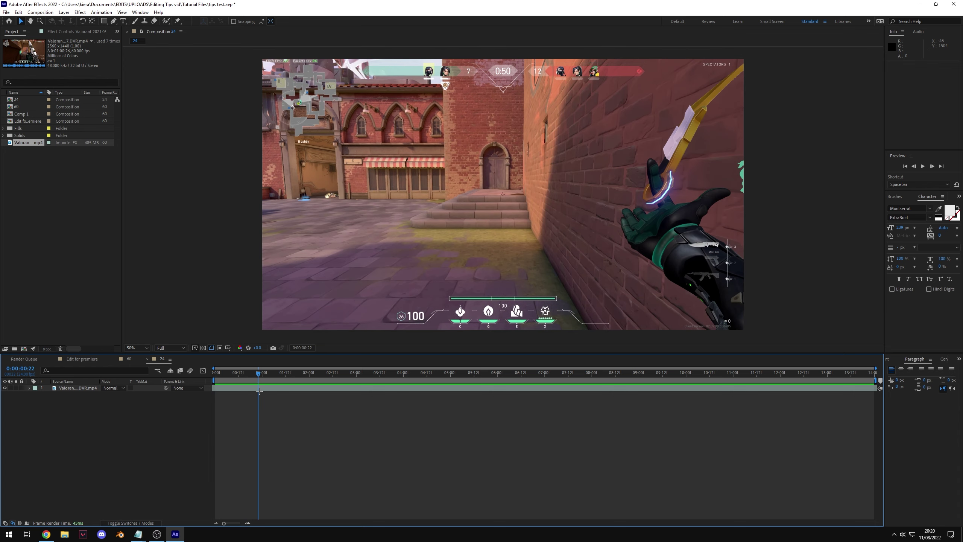
key(Page_Down)
key(Page_Down)
key(Page_Down)
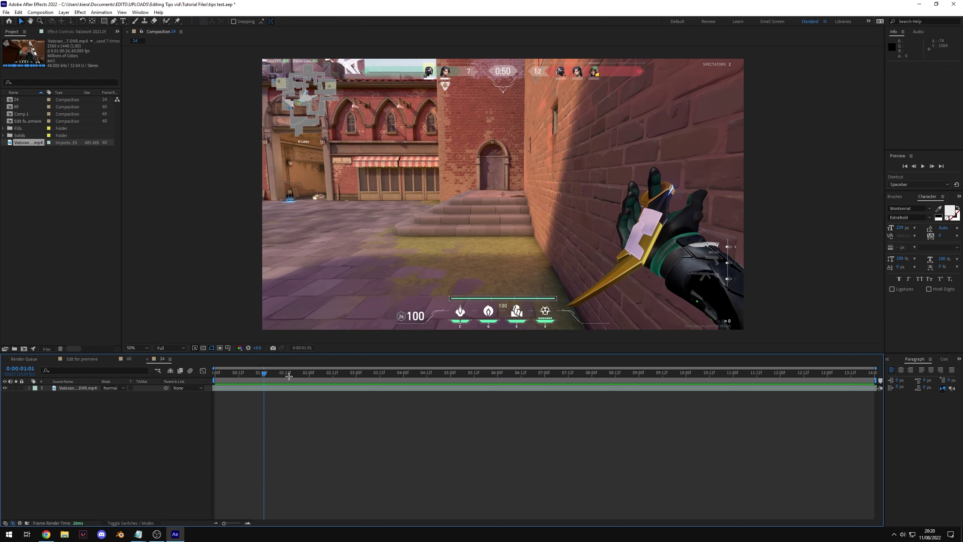
click(320, 389)
key(ctrl+shift+d)
- Time-stretch the second footage clip in the 24 composition, holding its in-point, so it plays in slow motion
right_click(293, 388)
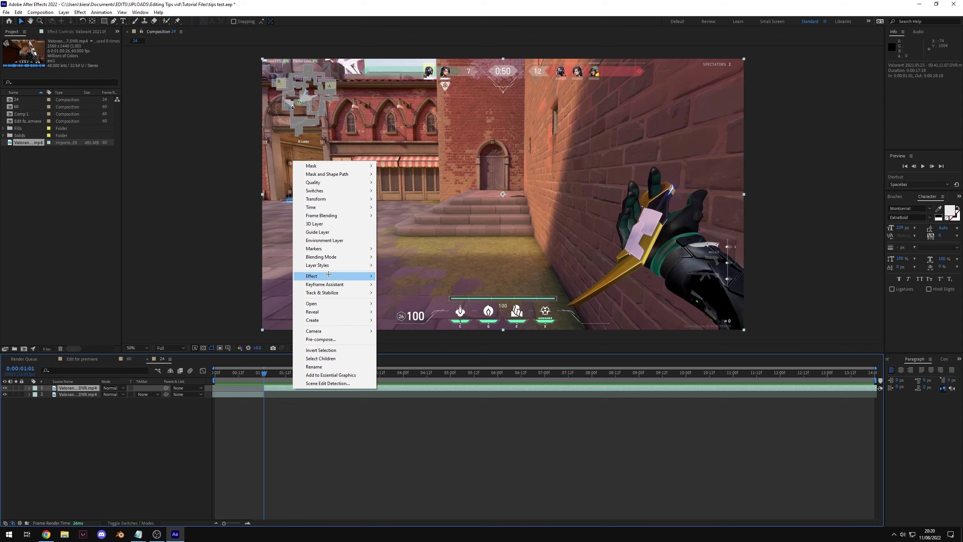
mouse_move(334, 207)
click(402, 223)
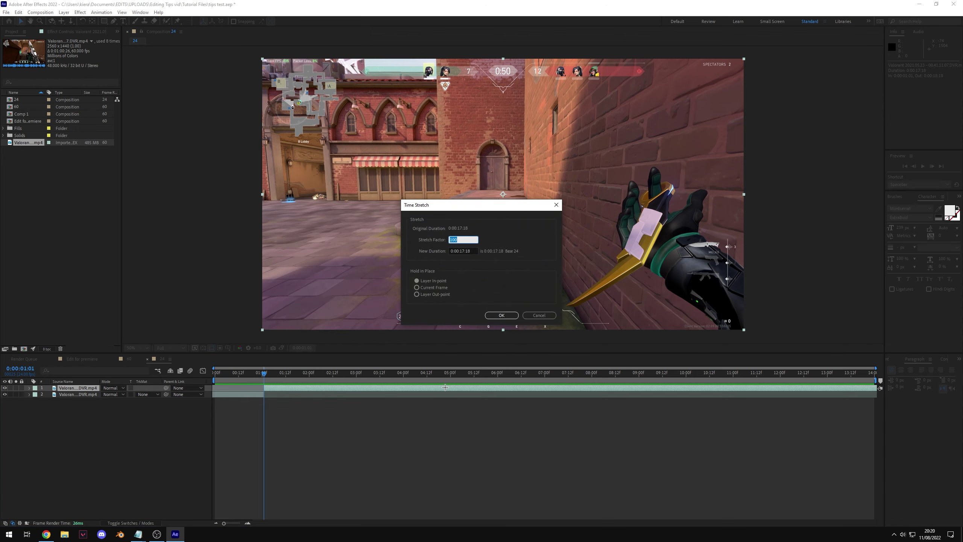
text(50)
key(Return)
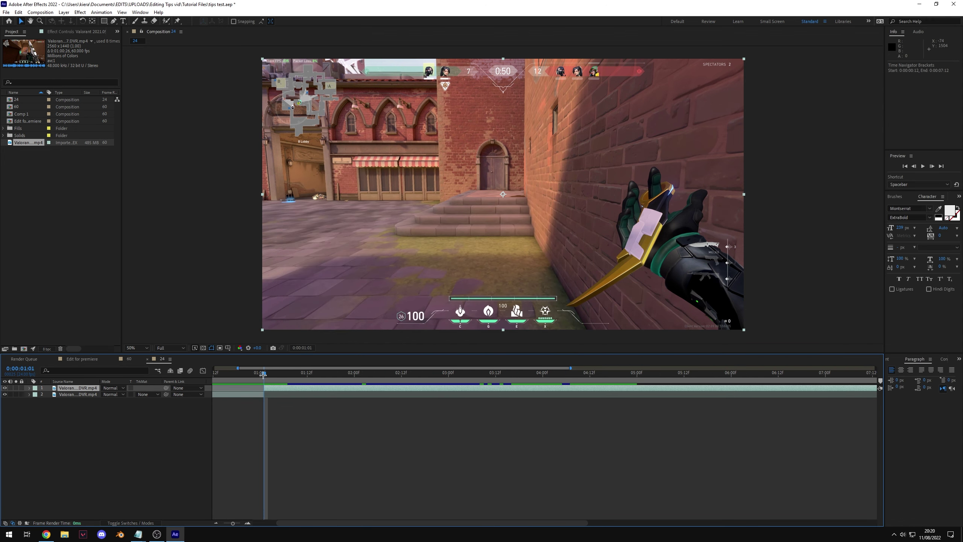
- Show the layer switches and play and scrub the slowed clip to 0:00:03:10, judging its smoothness without frame blending
click(130, 420)
key(F4)
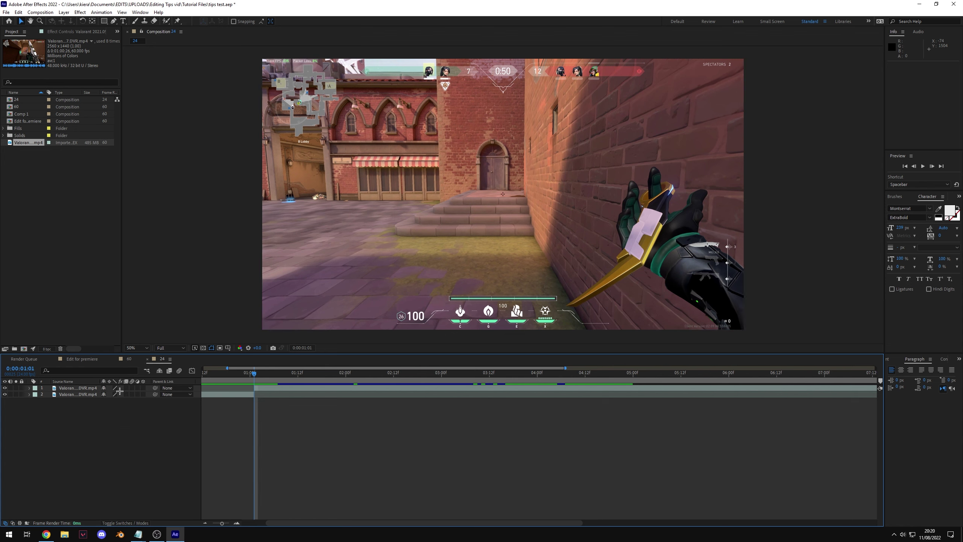
drag(253, 373, 286, 380)
key(space)
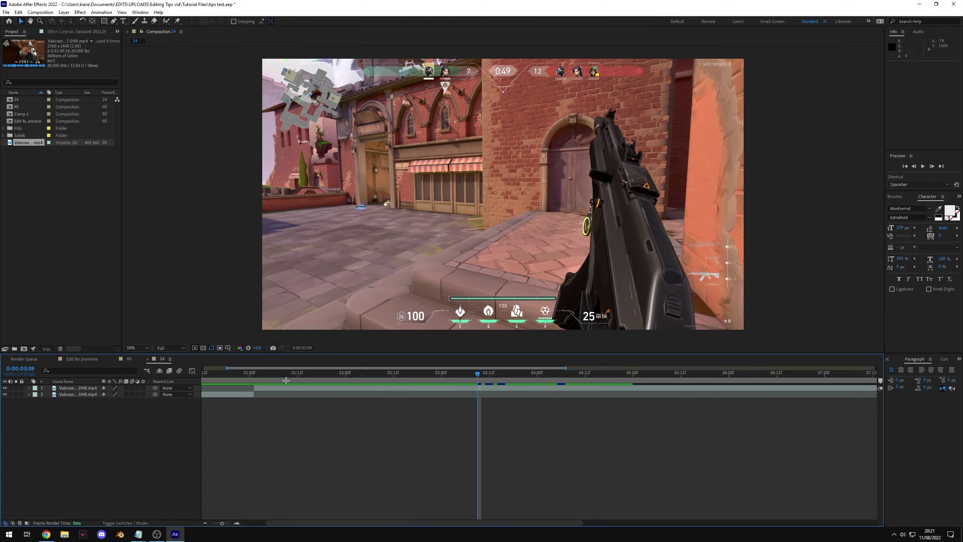
key(space)
key(space)
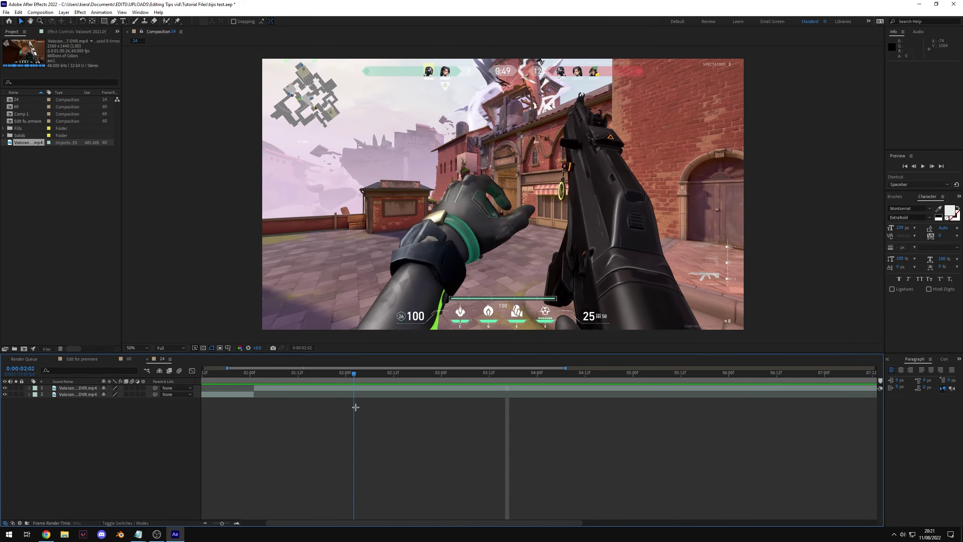
drag(467, 420, 482, 413)
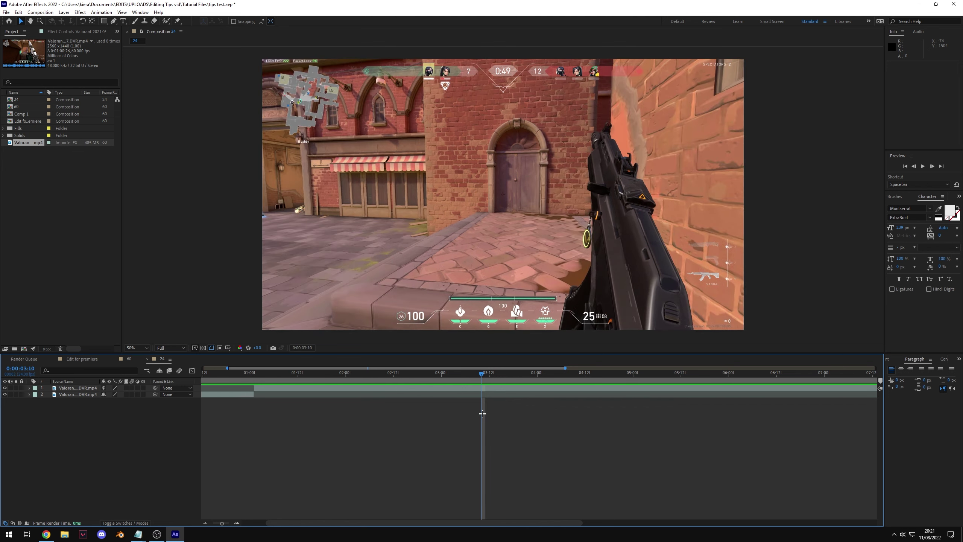
- Switch to Chrome to read The Editing Community's tweet explaining 60 fps for new editors, and return to After Effects
key(alt+Tab)
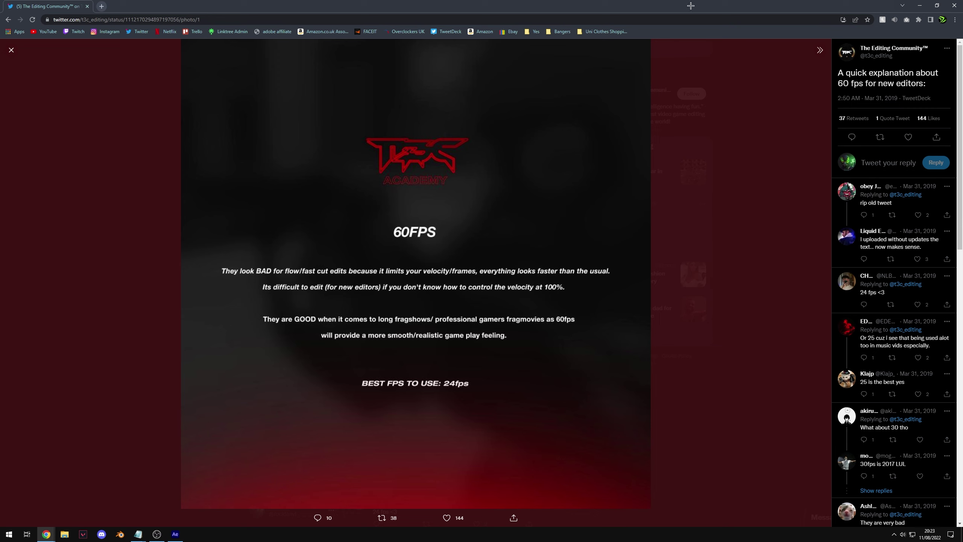
key(alt+Tab)
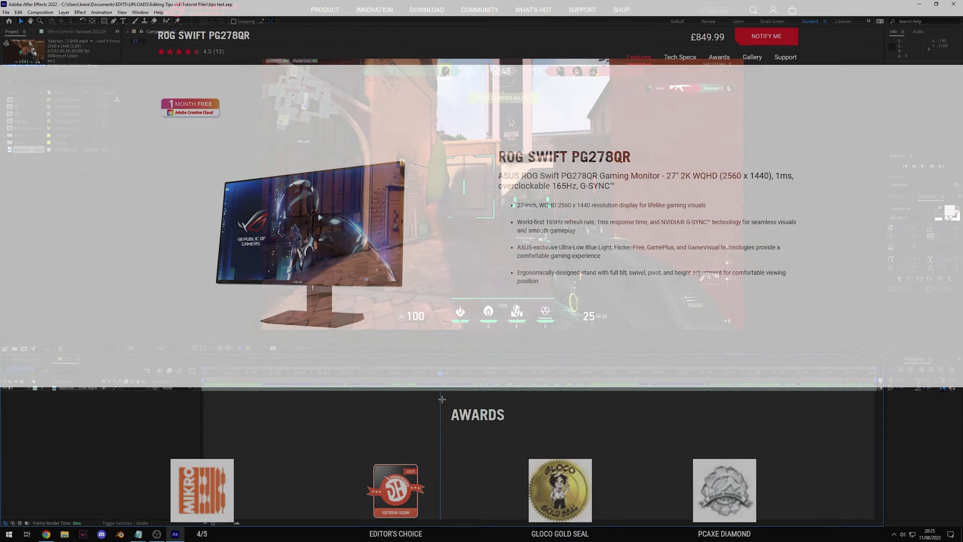
- Read through the ROG Swift PG278QR monitor page, from its features down to the panel type specification
scroll(482, 290, down, 10)
scroll(481, 290, down, 20)
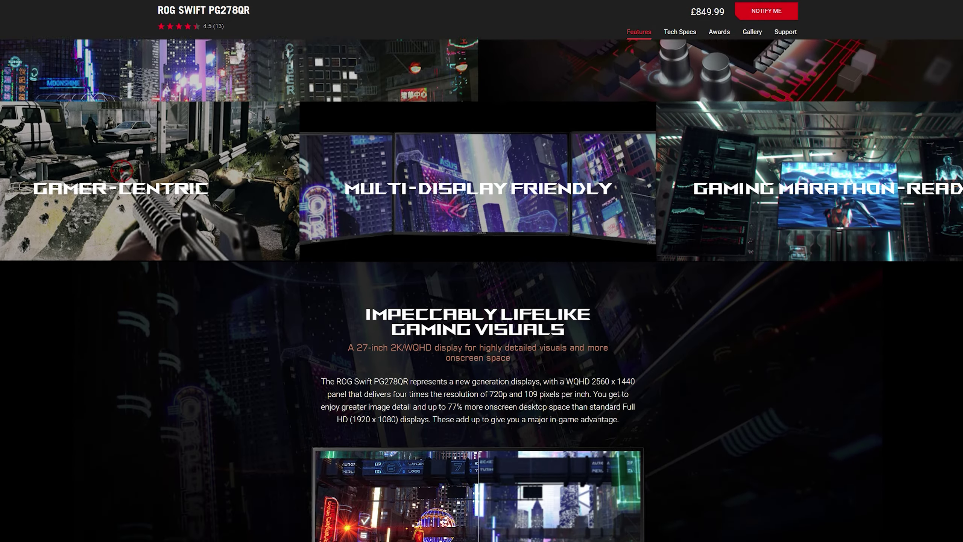
scroll(481, 290, down, 20)
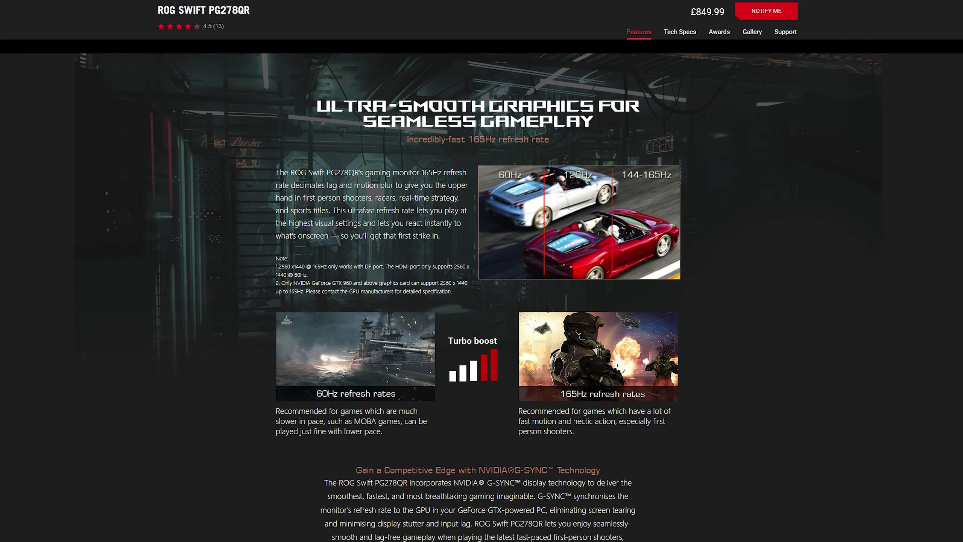
scroll(482, 290, down, 10)
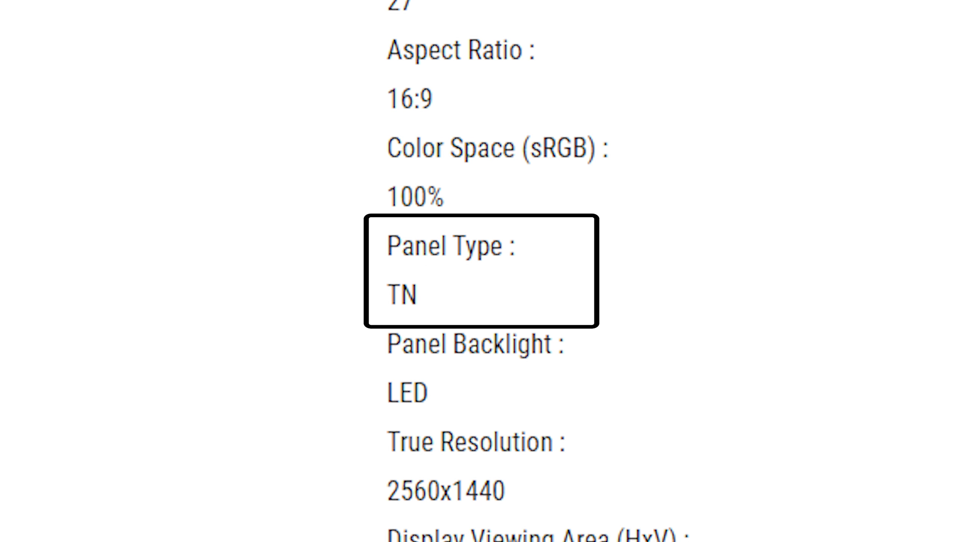
scroll(482, 271, down, 5)
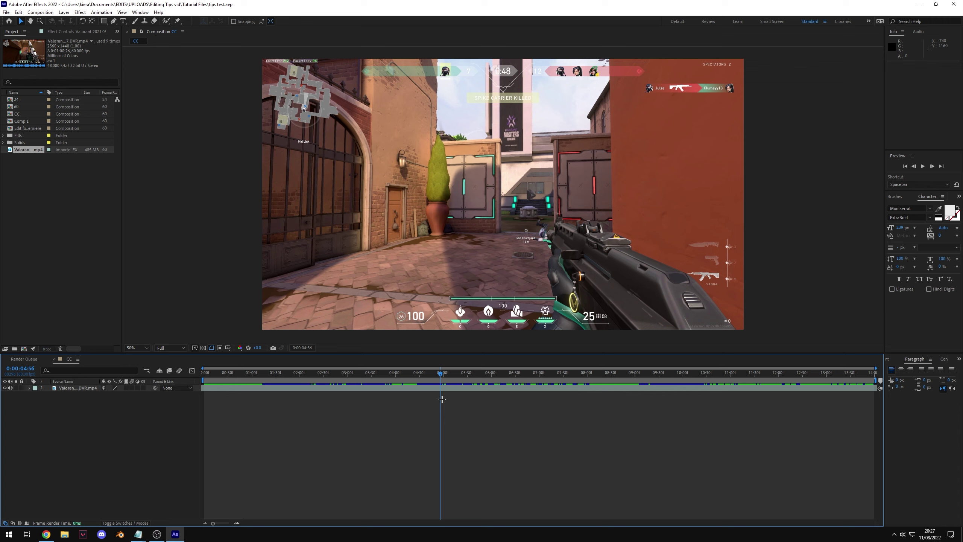
- Look up the Save Frame As options for the CC composition's current frame without saving it
click(41, 12)
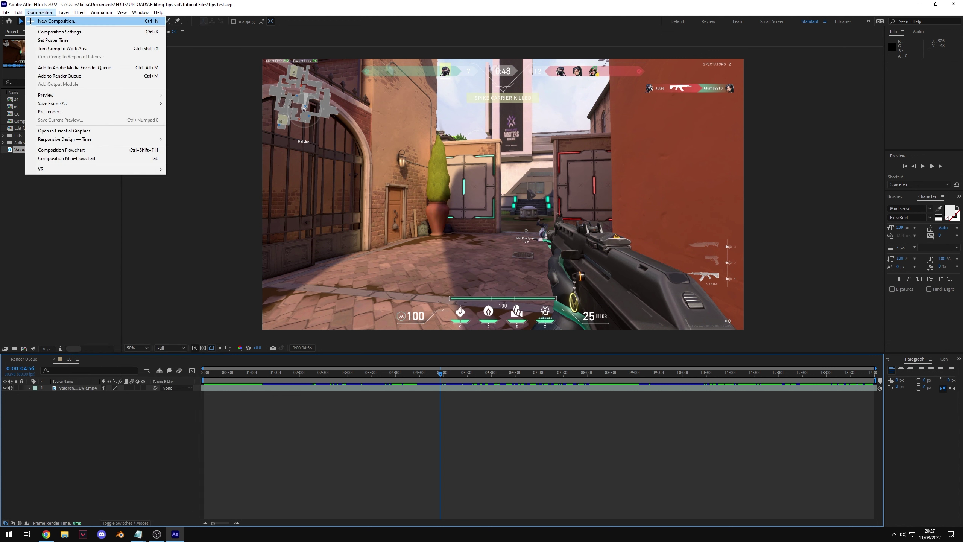
mouse_move(88, 103)
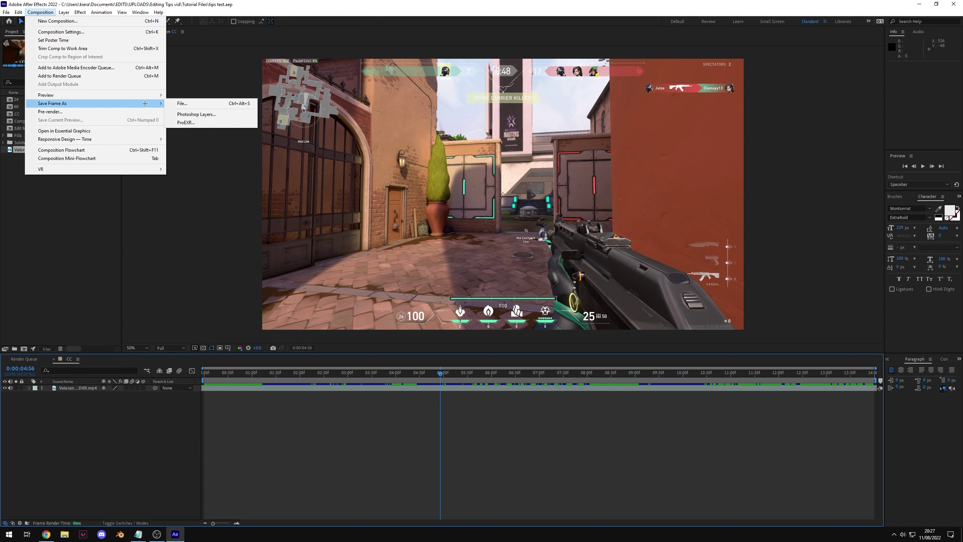
key(Escape)
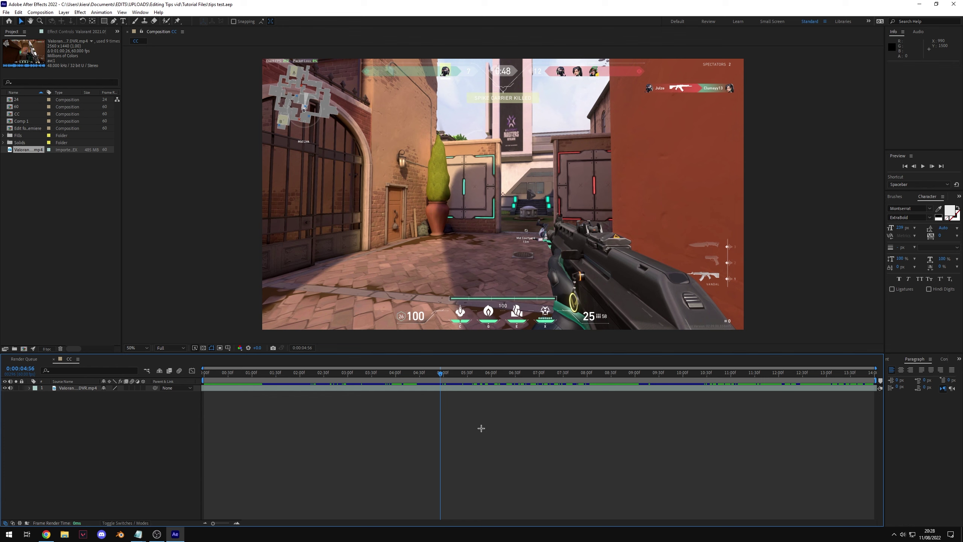
- Move the CC composition to 0:00:04:21 to view the clip at the brick wall
click(413, 373)
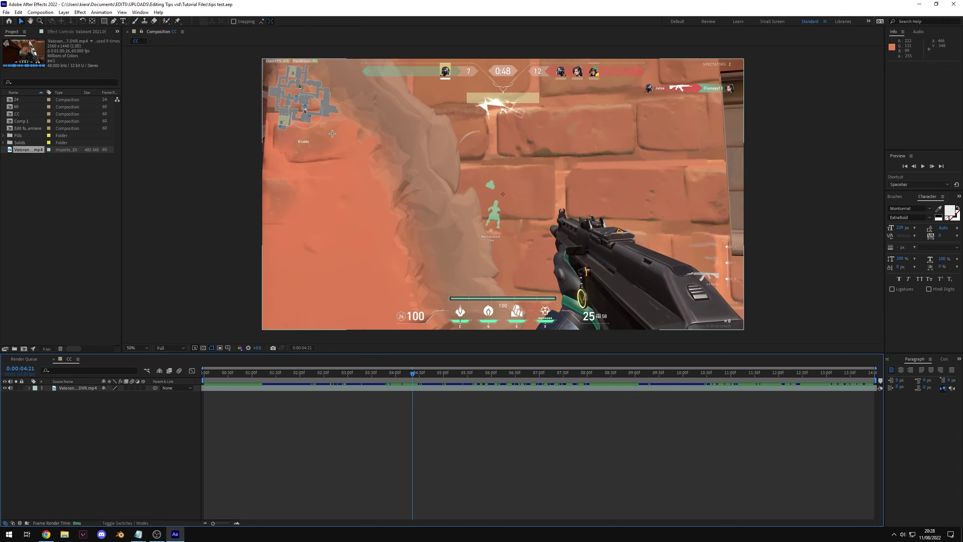
click(474, 391)
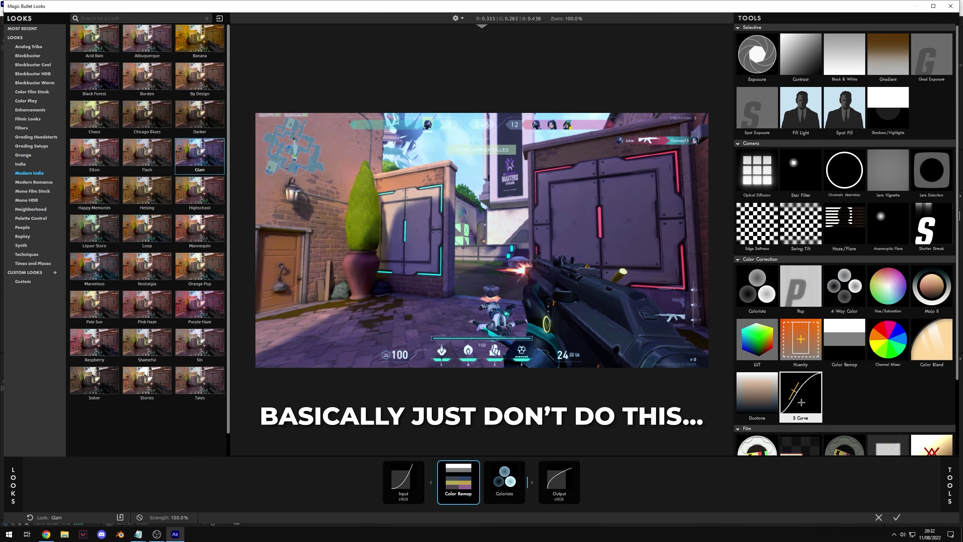
- Add an S Curve after Colorista in the Glam look and steepen it to a contrast of about 3.75
drag(800, 395, 529, 479)
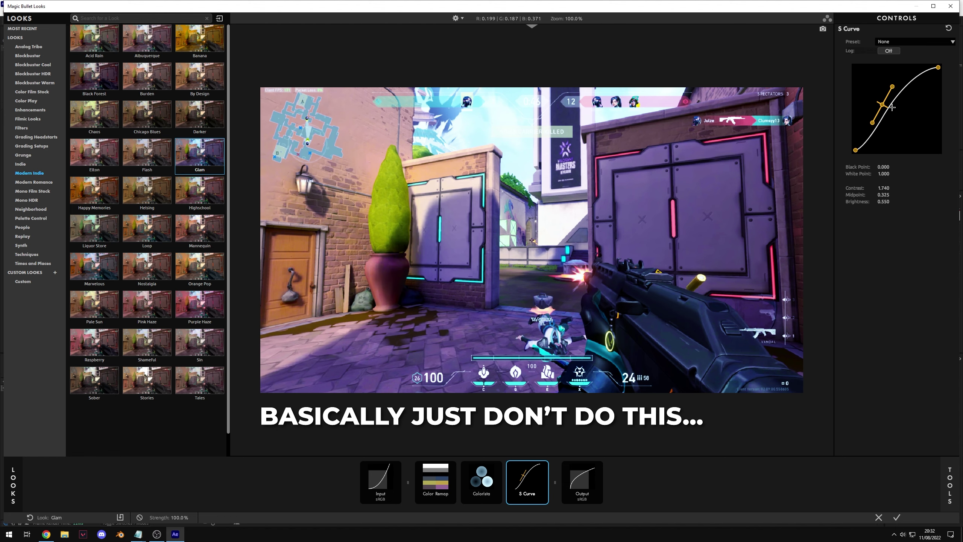
drag(891, 87, 891, 110)
- Try the Universal Log V LUT ahead of Color Remap in the look chain and remove it
click(950, 490)
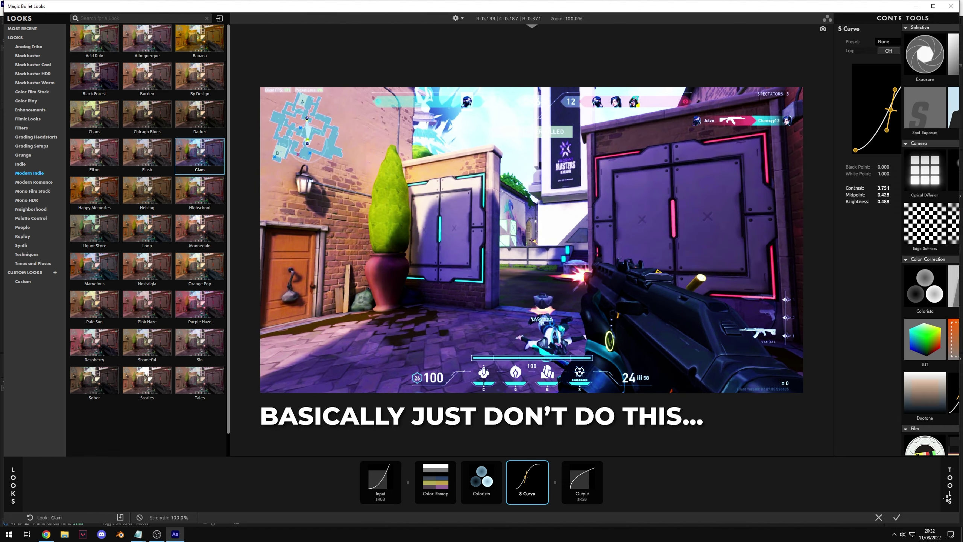
drag(758, 342, 427, 476)
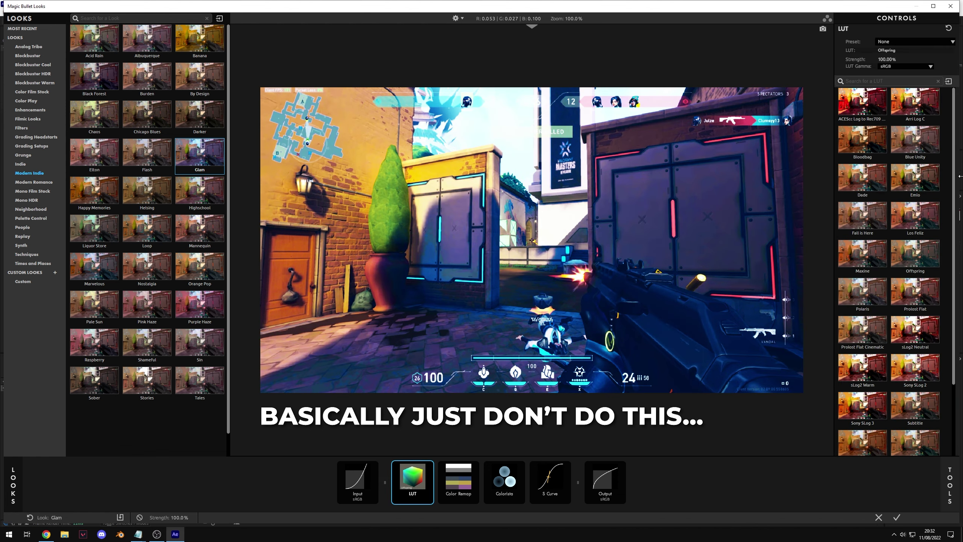
scroll(956, 213, down, 3)
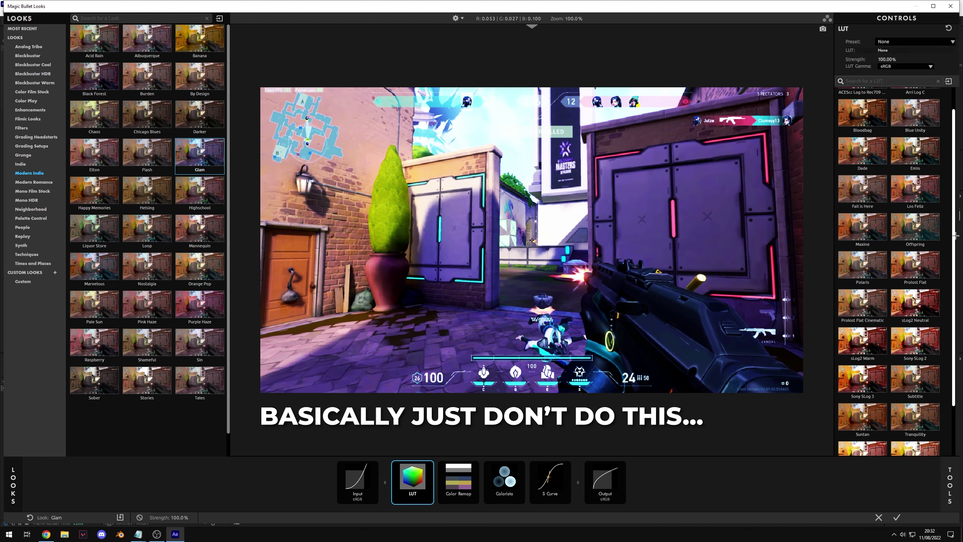
click(855, 437)
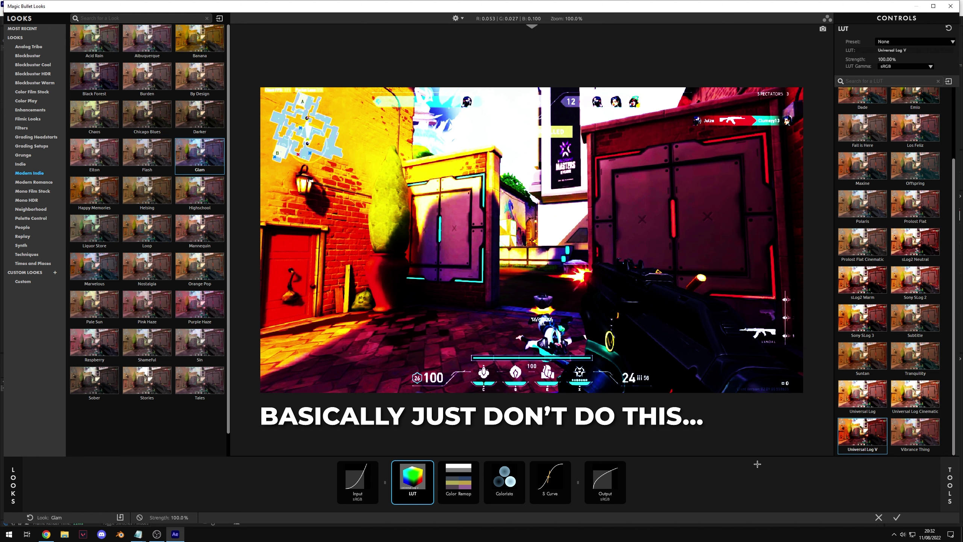
key(Delete)
- Browse the available look tools, try a Star Filter ahead of Color Remap and remove it
click(951, 485)
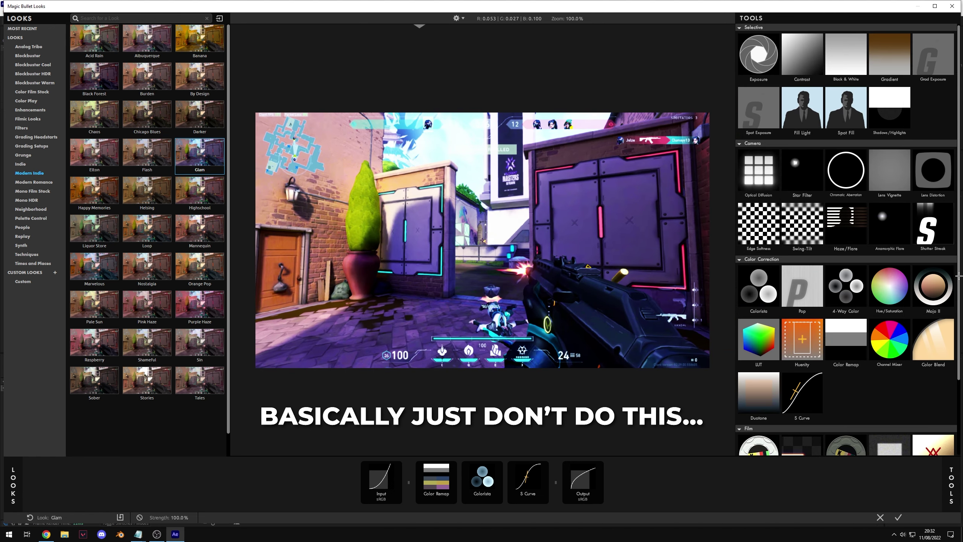
drag(959, 280, 961, 362)
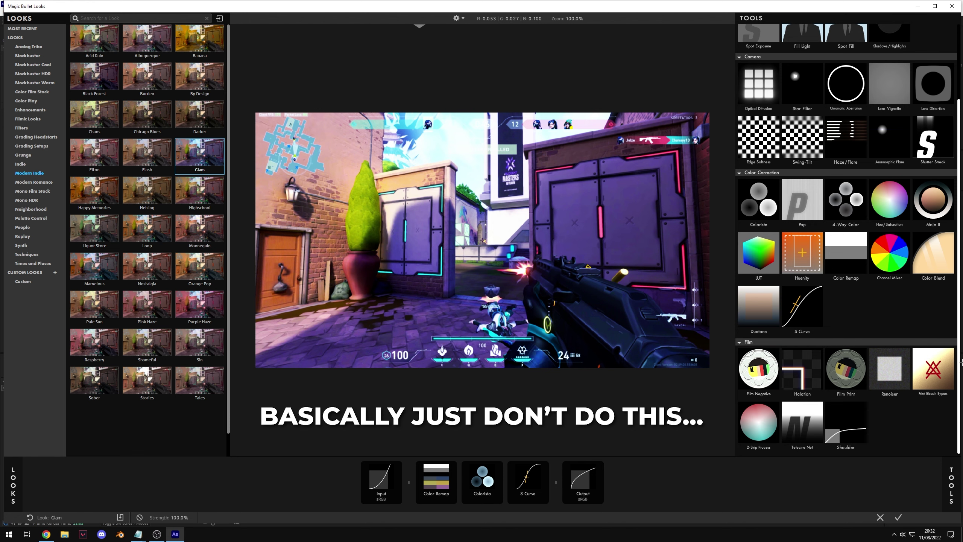
drag(961, 362, 961, 230)
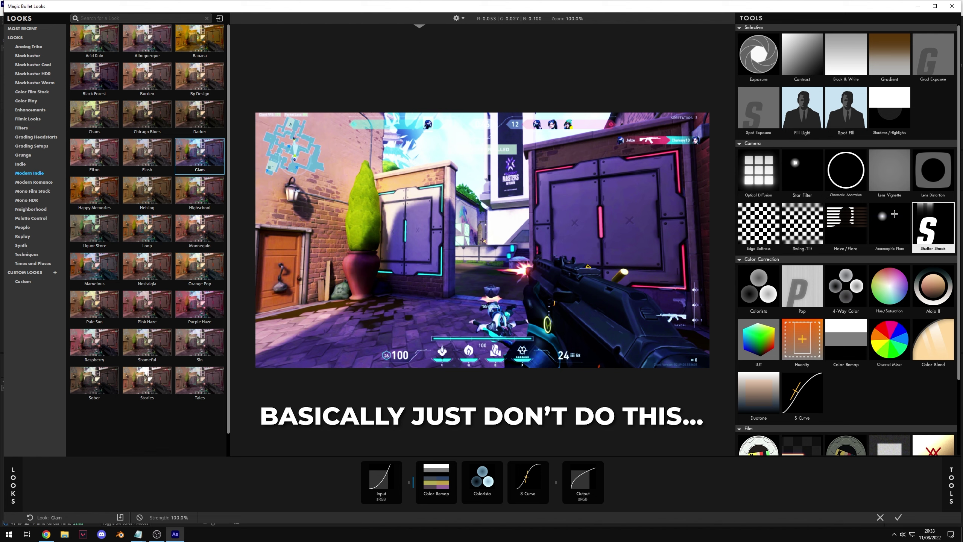
drag(802, 173, 495, 251)
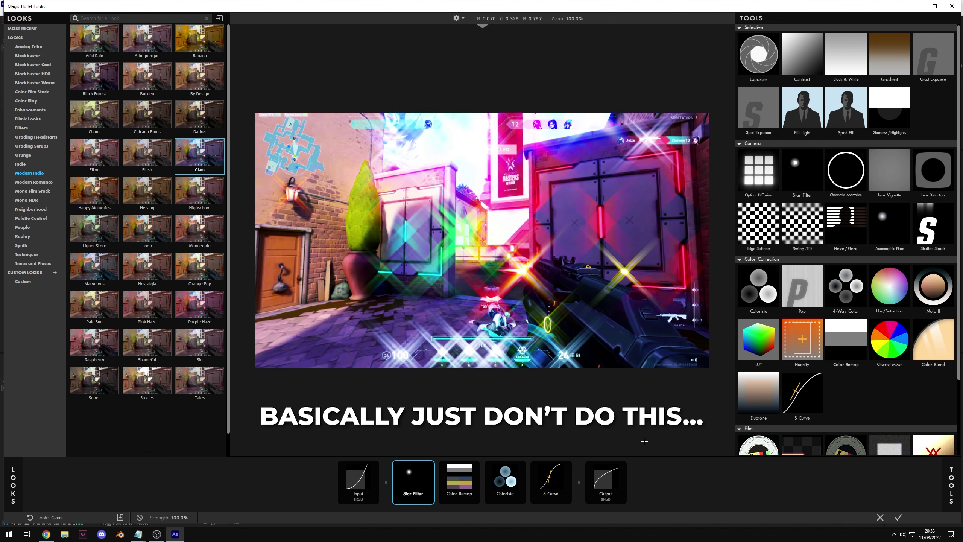
key(Delete)
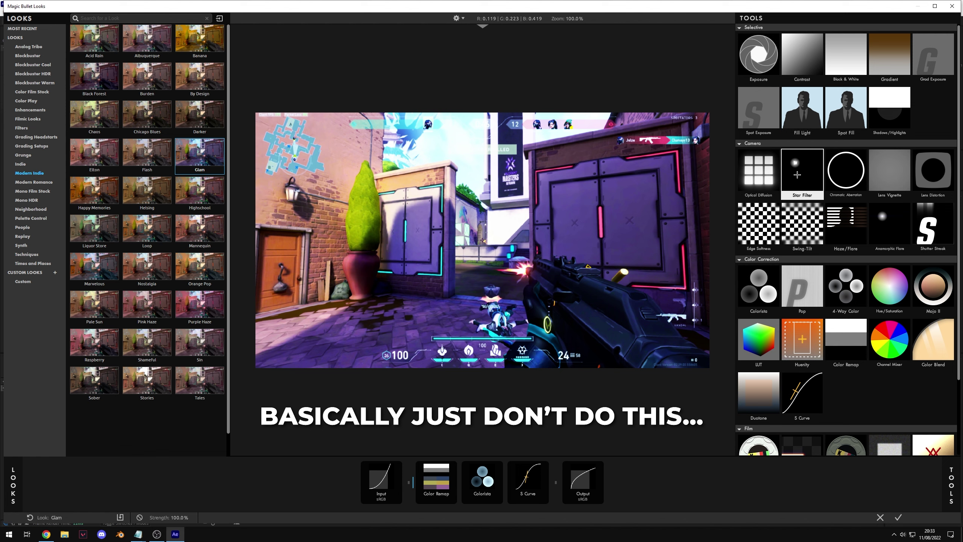
- Try a Star Filter combined with Optical Diffusion ahead of Color Remap and remove both
drag(797, 174, 418, 296)
drag(759, 173, 414, 300)
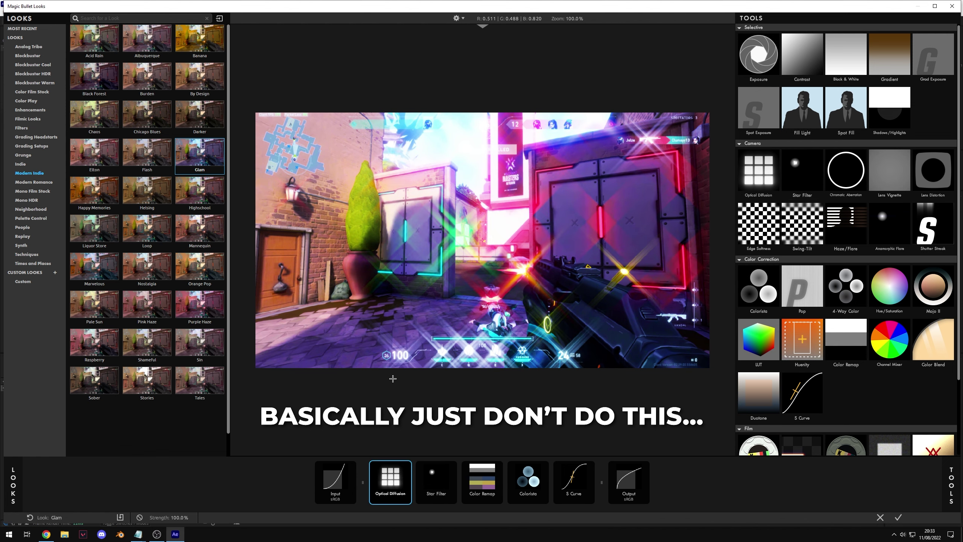
key(Delete)
key(Delete)
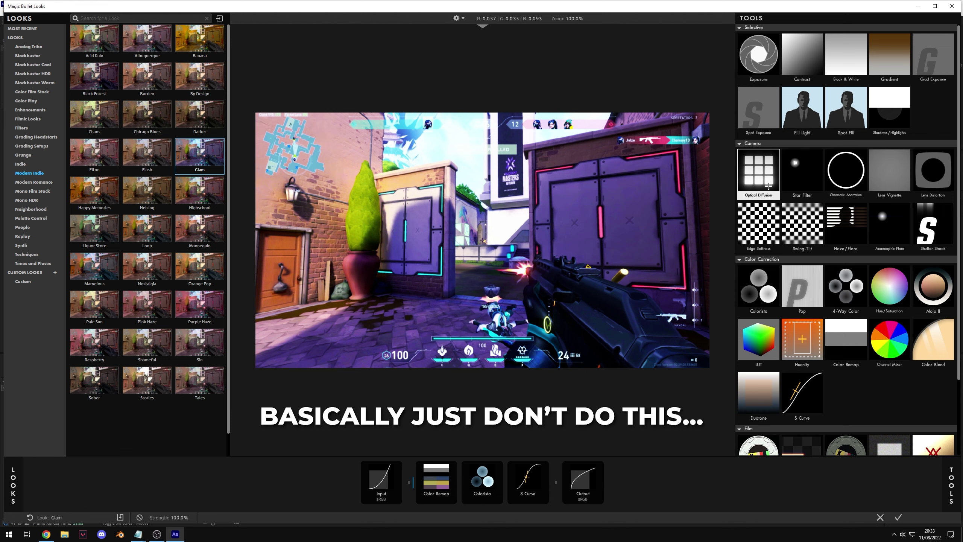
- Add a Star Filter and a Swing-Tilt ahead of Color Remap in the look chain
drag(802, 180, 456, 304)
drag(802, 224, 523, 445)
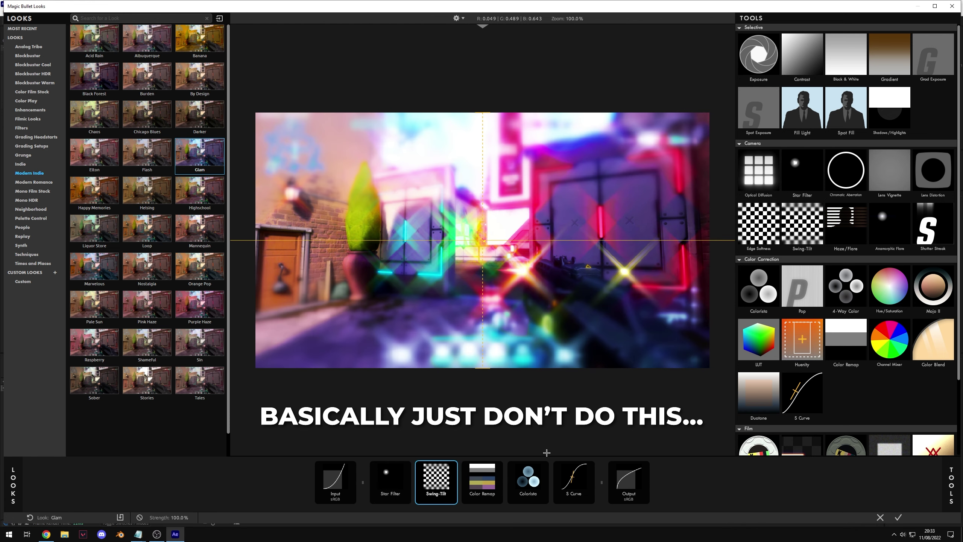
click(948, 490)
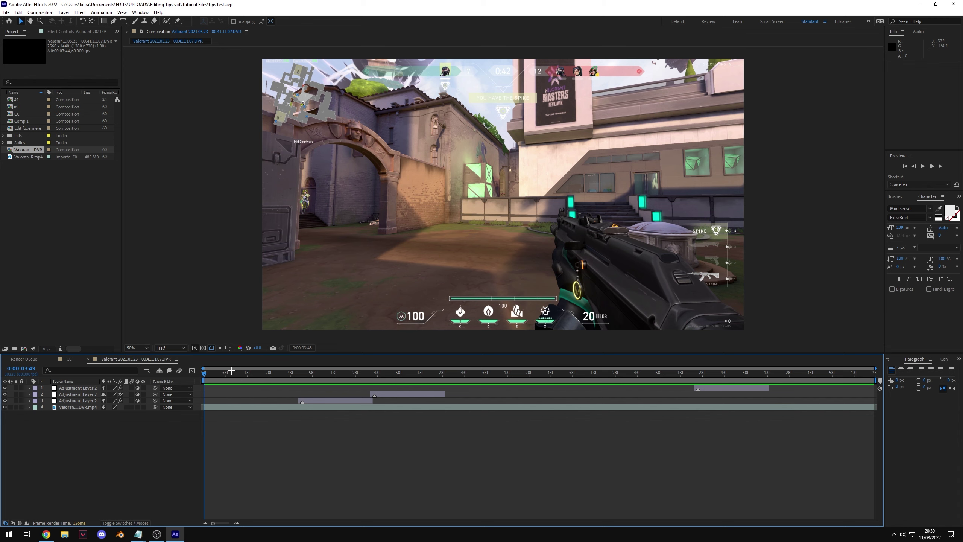
- Play the Valorant composition with its adjustment-layer impacts and go to the first impact at 0:00:04:52
key(space)
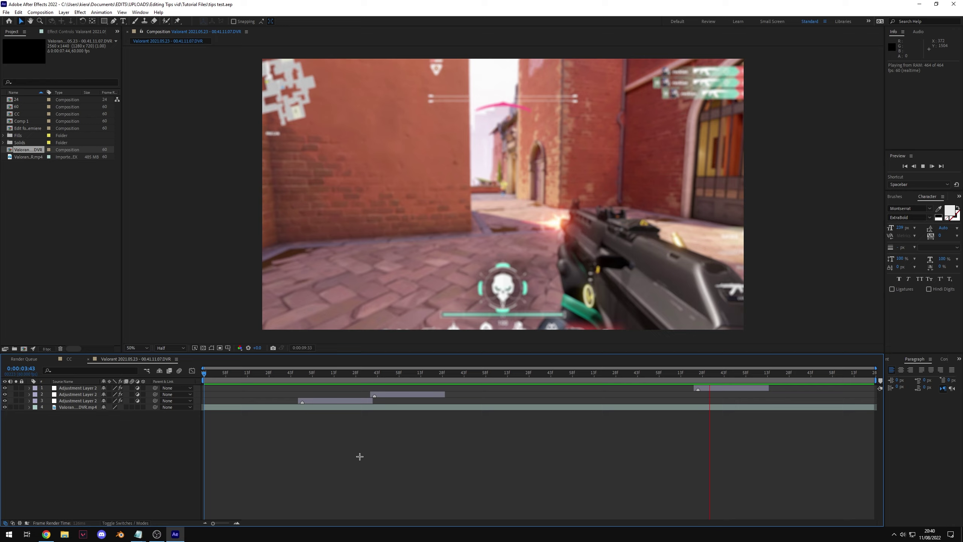
click(302, 375)
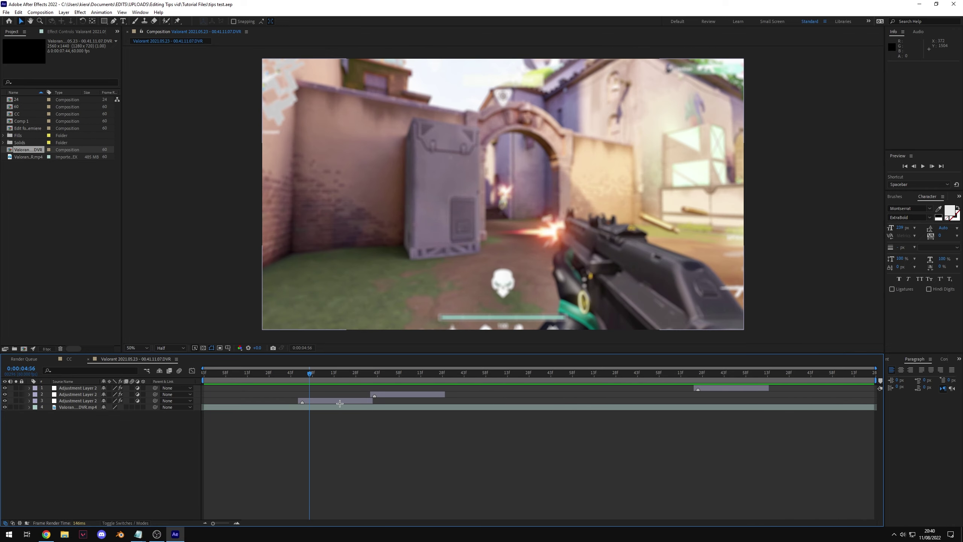
key(equal)
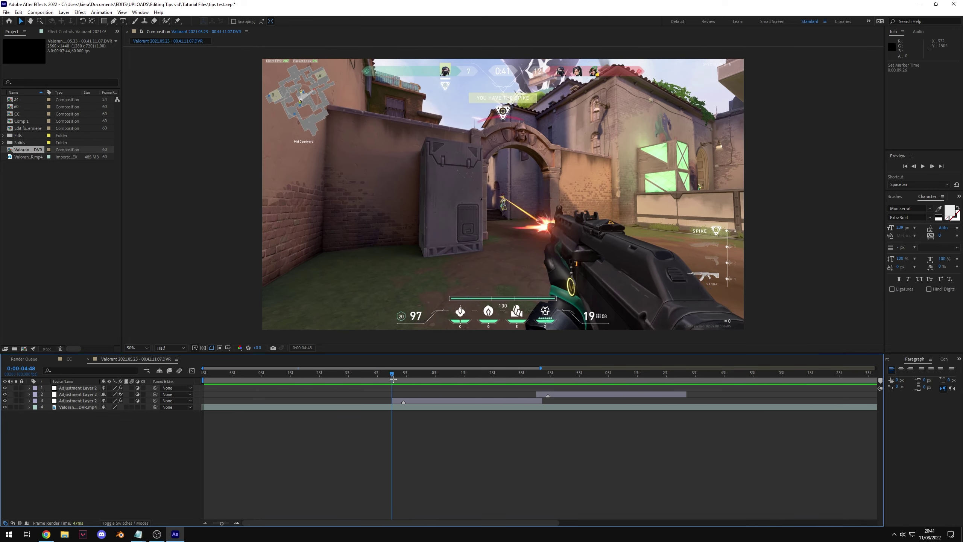
key(Page_Down)
- Replace Brightness & Contrast with the Exposure effect on the adjustment layer of the first impact
click(419, 404)
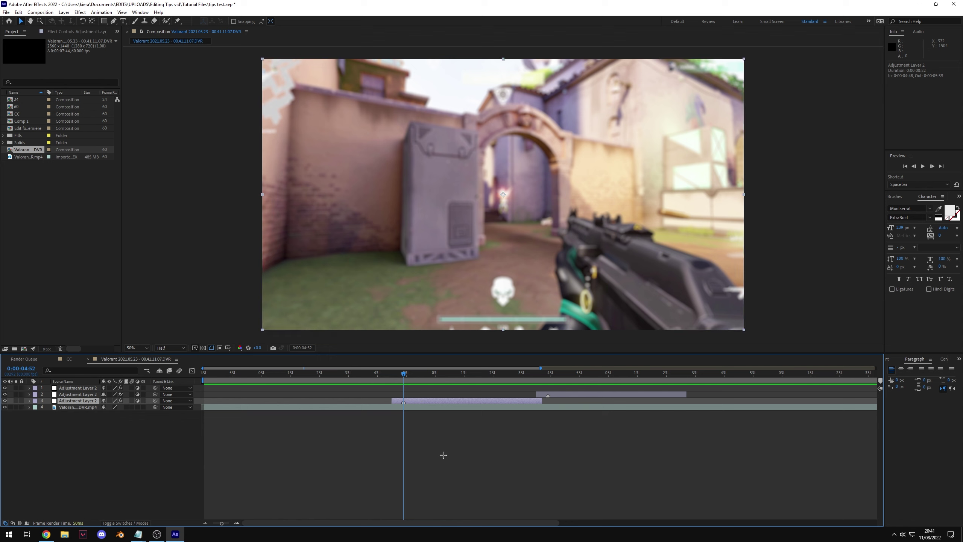
key(u)
key(F3)
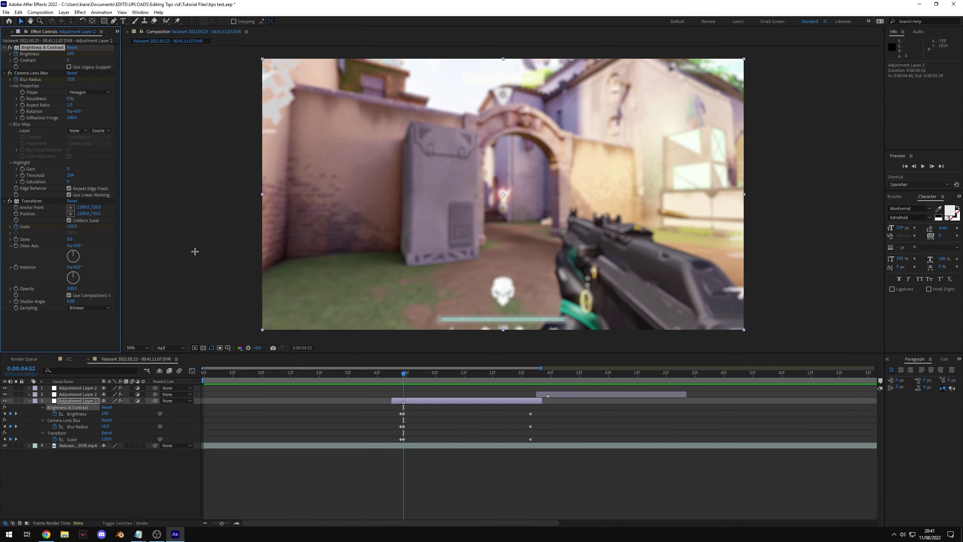
key(Delete)
key(ctrl+space)
text(expo)
key(Return)
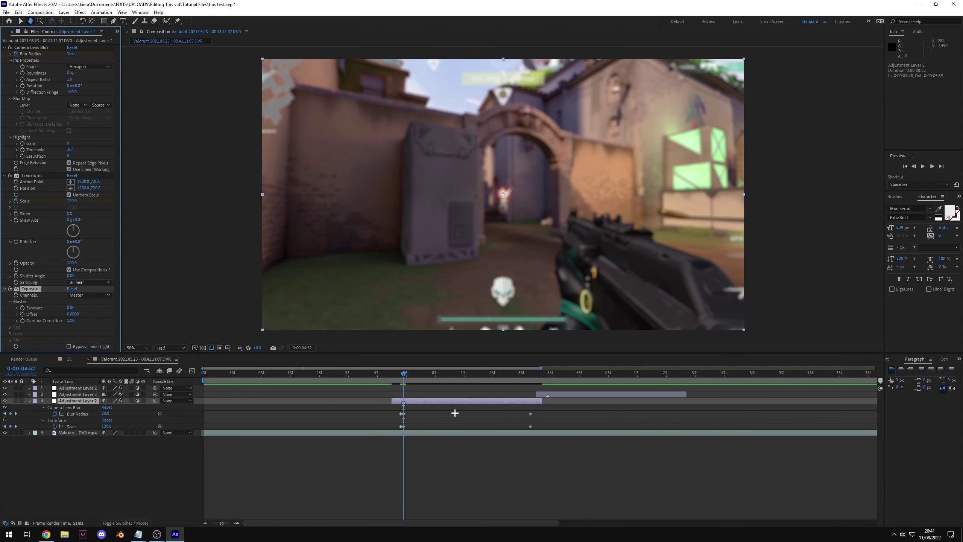
- Set the master exposure of the Exposure effect to 2
click(71, 307)
text(2)
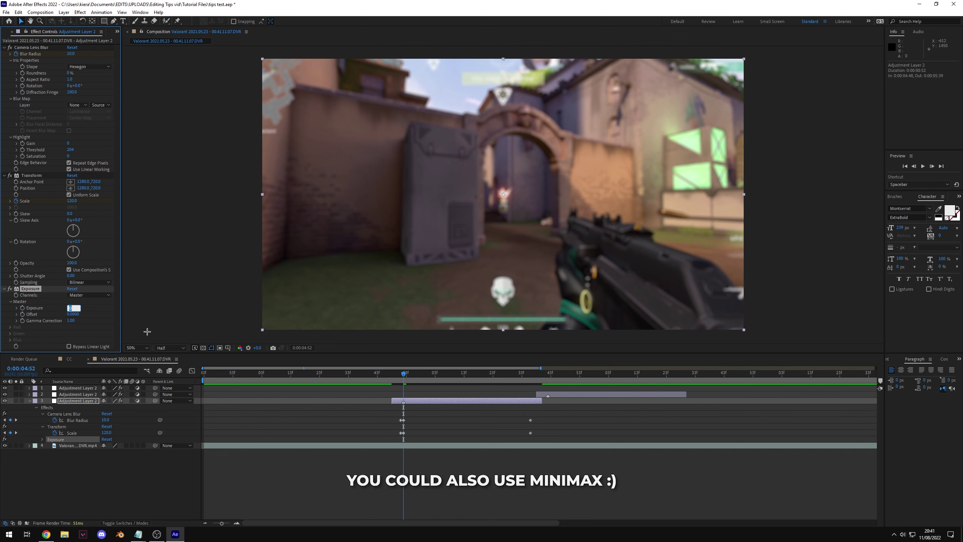
key(Return)
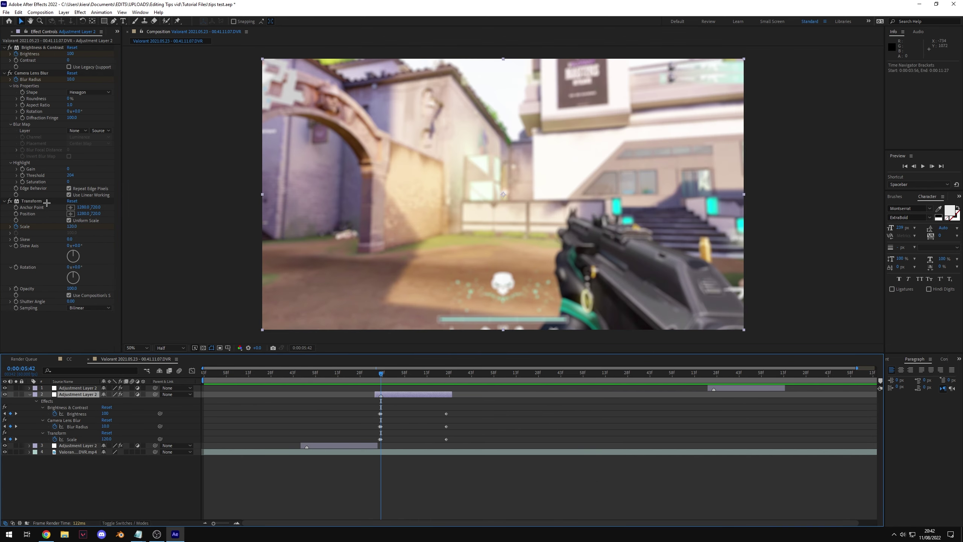
- Replace the Transform effect on the second impact's adjustment layer with S_Shake and vary its Seed value
click(31, 200)
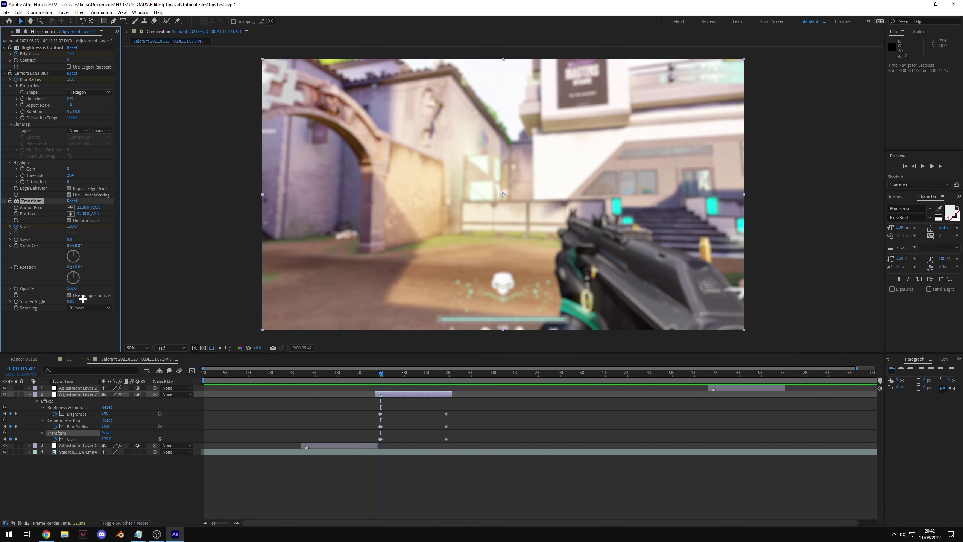
key(Delete)
key(ctrl+space)
text(shake)
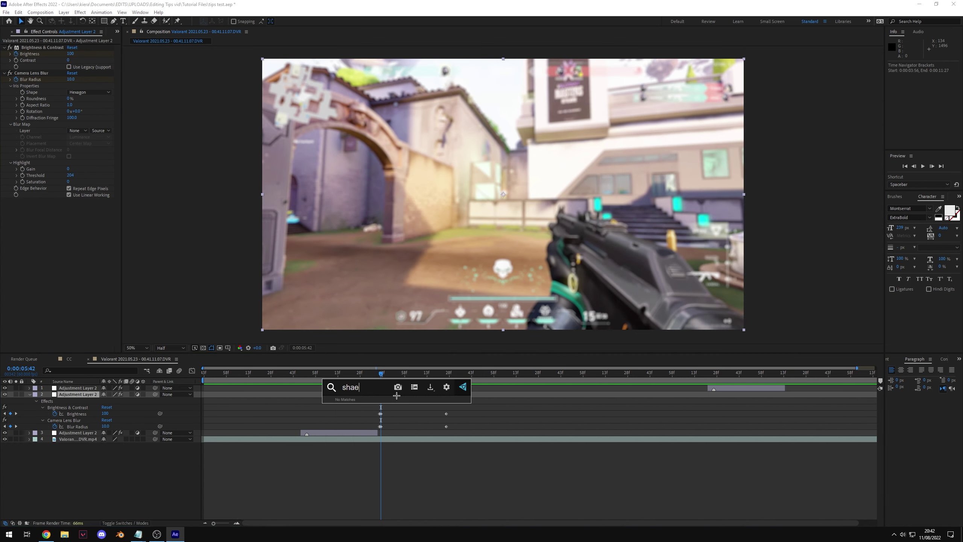
key(Return)
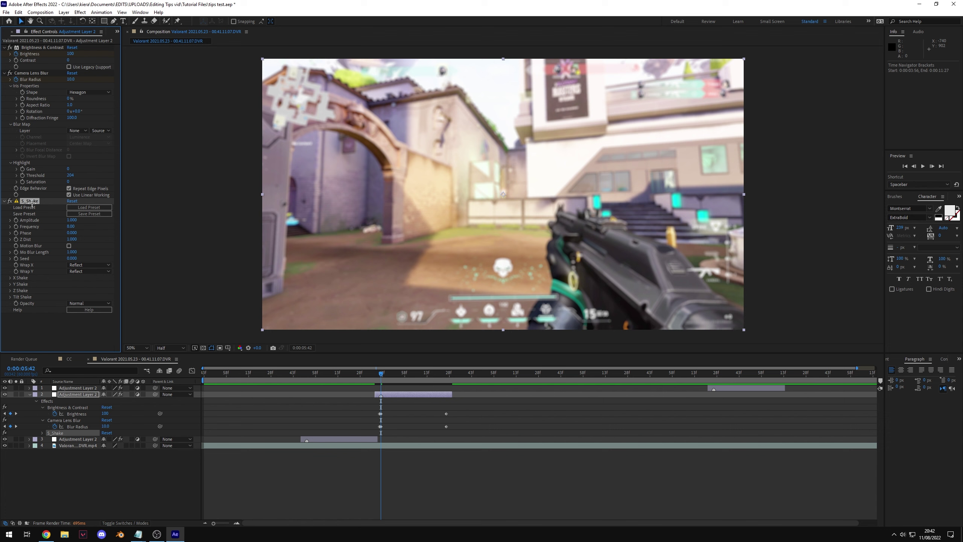
drag(71, 258, 76, 257)
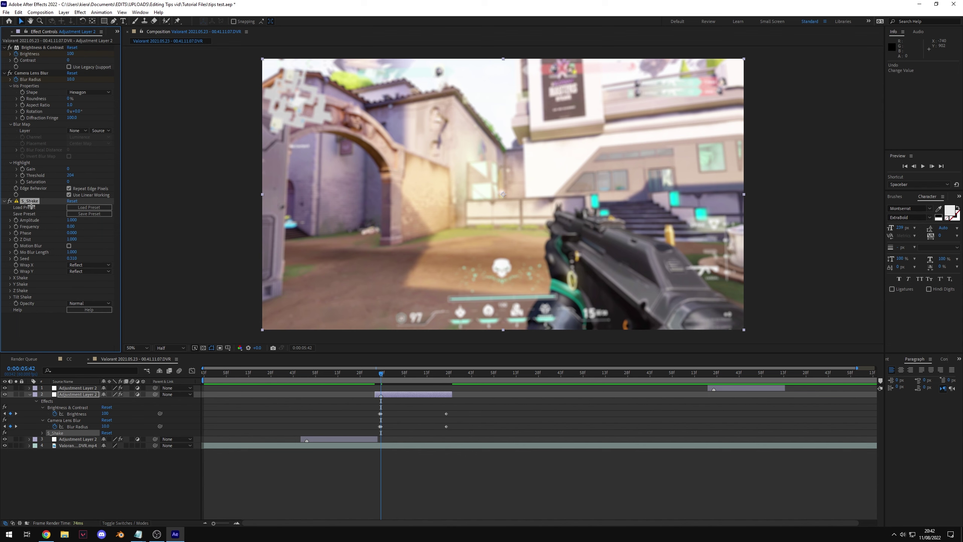
mouse_move(72, 258)
mouse_down()
mouse_move(93, 260)
mouse_move(57, 259)
mouse_move(71, 260)
mouse_up()
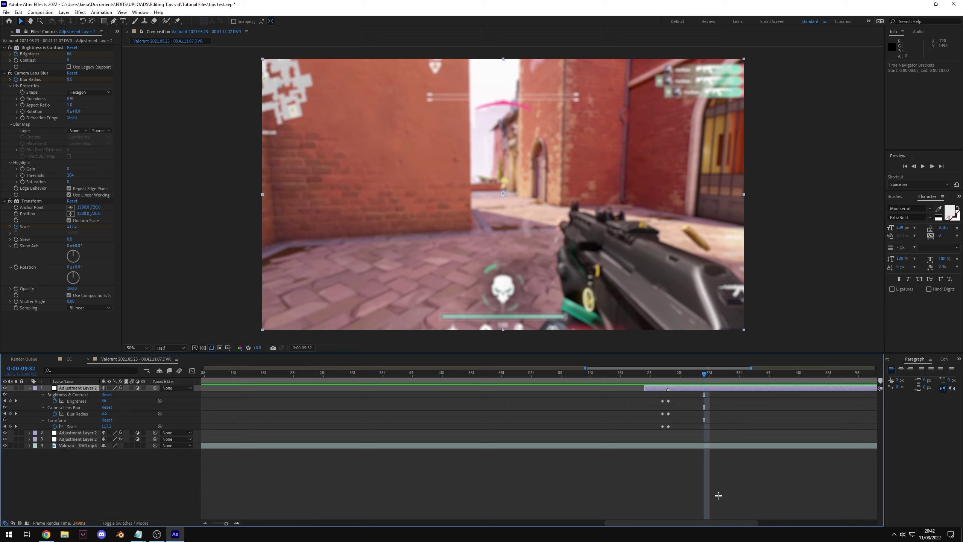
- Extend the last impact's adjustment layer to start earlier and shift its first and last Scale keyframes earlier, so the zoom builds up before the kill
drag(710, 523, 737, 523)
key(minus)
drag(510, 375, 496, 394)
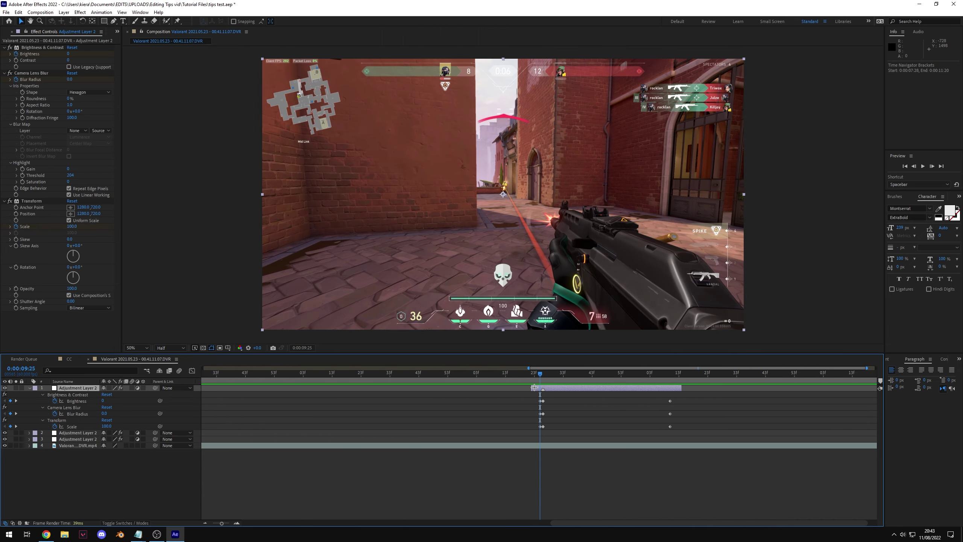
drag(532, 388, 381, 388)
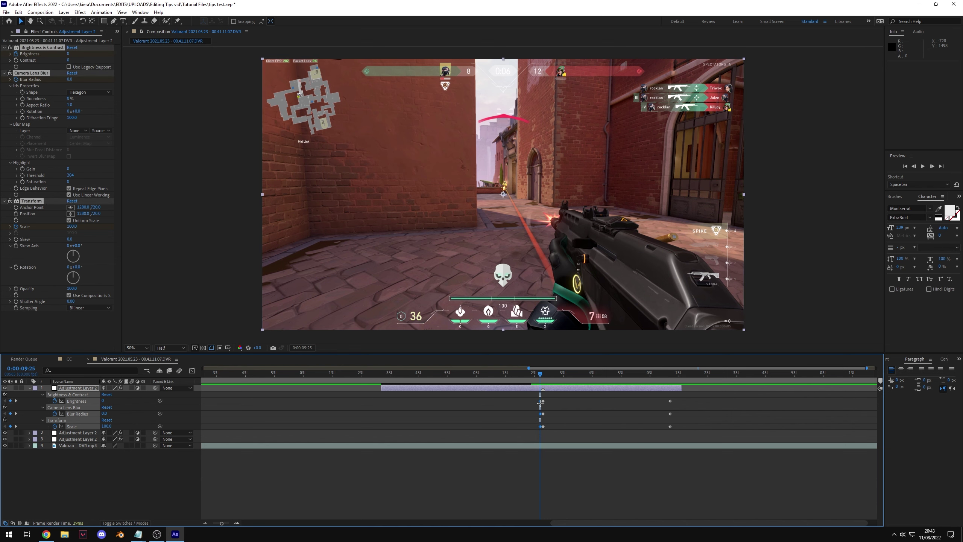
drag(542, 426, 427, 440)
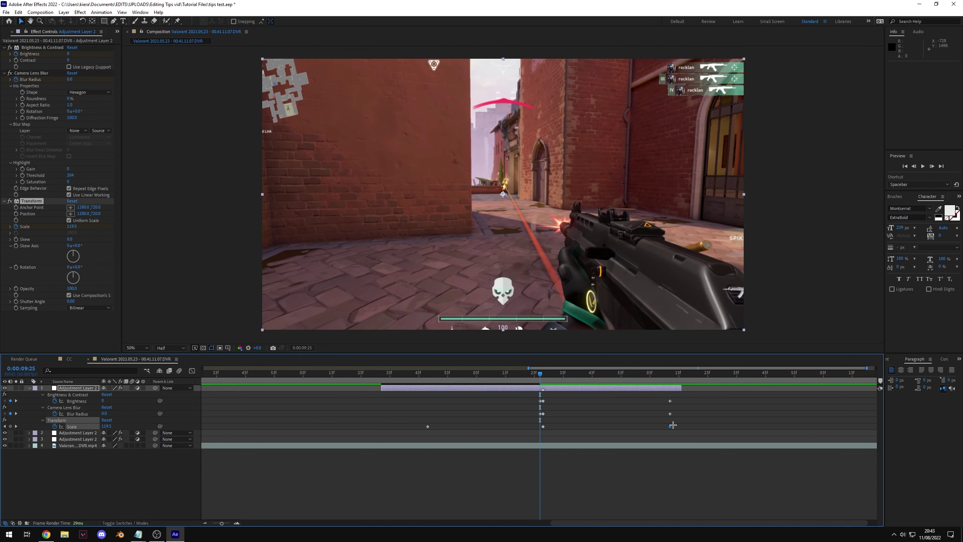
drag(670, 426, 569, 426)
- Play and scrub the last impact to check the retimed zoom build-up
key(minus)
key(space)
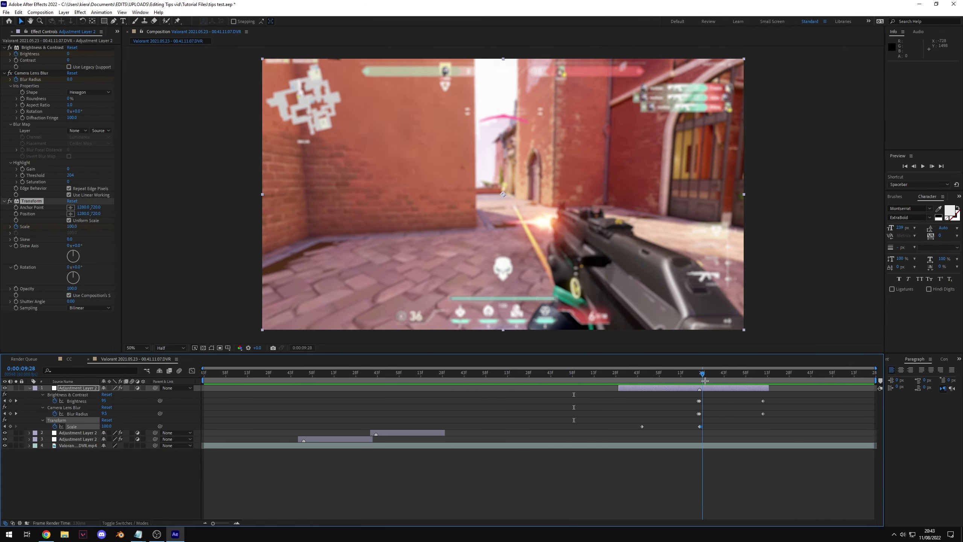
key(space)
drag(719, 374, 680, 374)
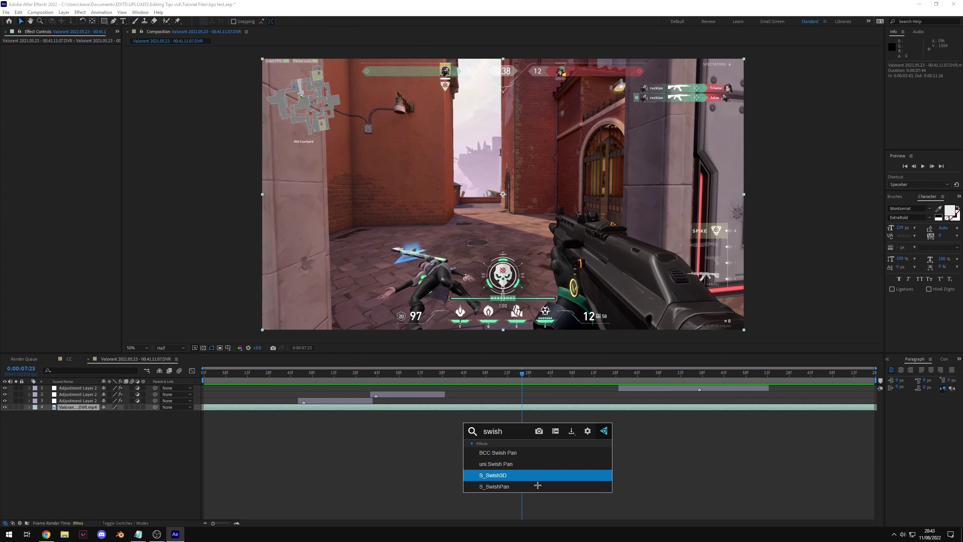
- Apply the uni.Swish Pan effect to the main gameplay clip and set its Transition B source to the second gameplay clip
key(Up)
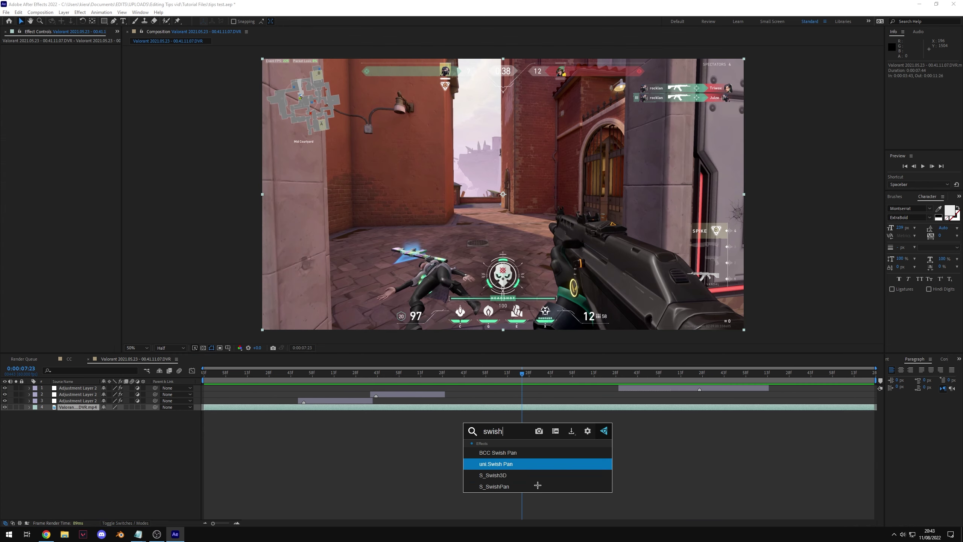
key(Return)
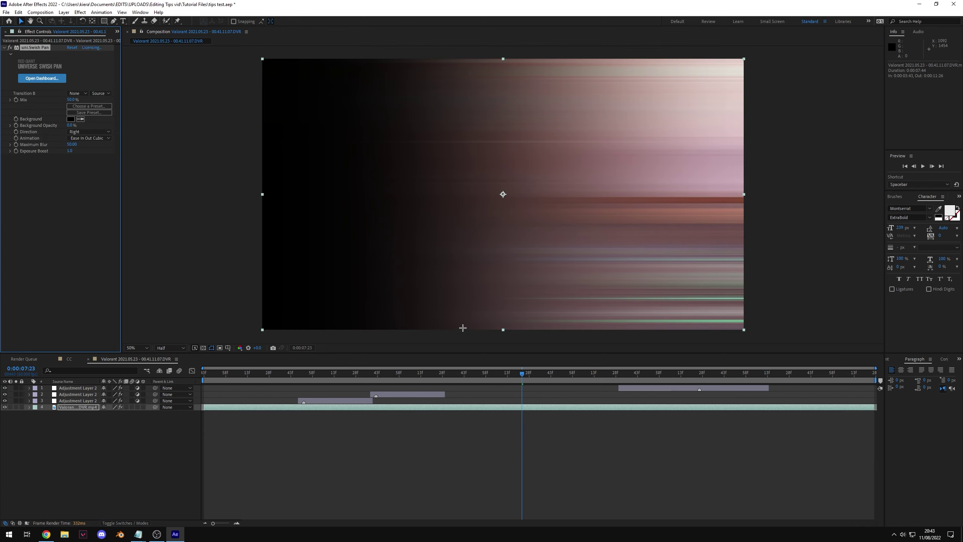
click(78, 93)
click(114, 138)
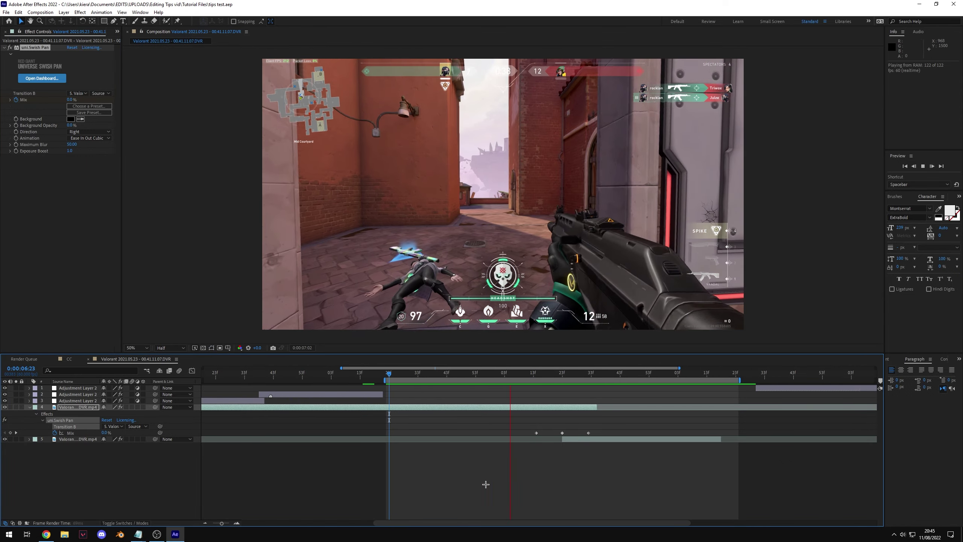
- Stop the preview and set the Swish Pan transition's Direction to Up
key(space)
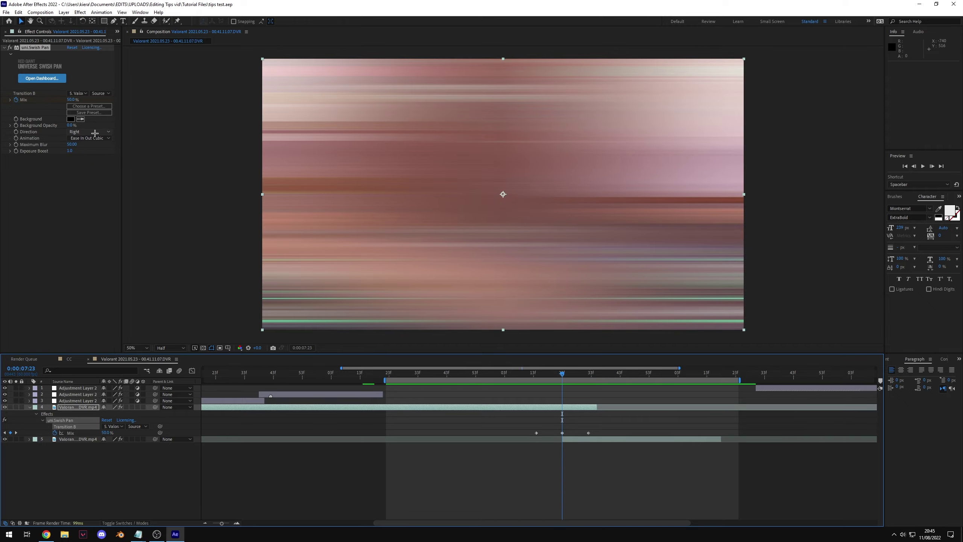
click(90, 131)
click(83, 165)
- Play and scrub through the swish transition between the two gameplay clips to check its upward movement
click(389, 374)
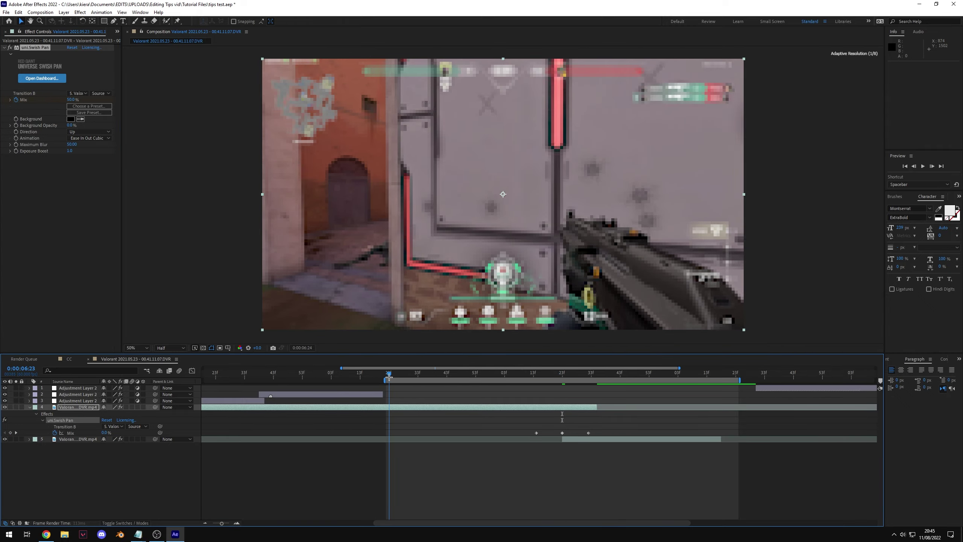
key(space)
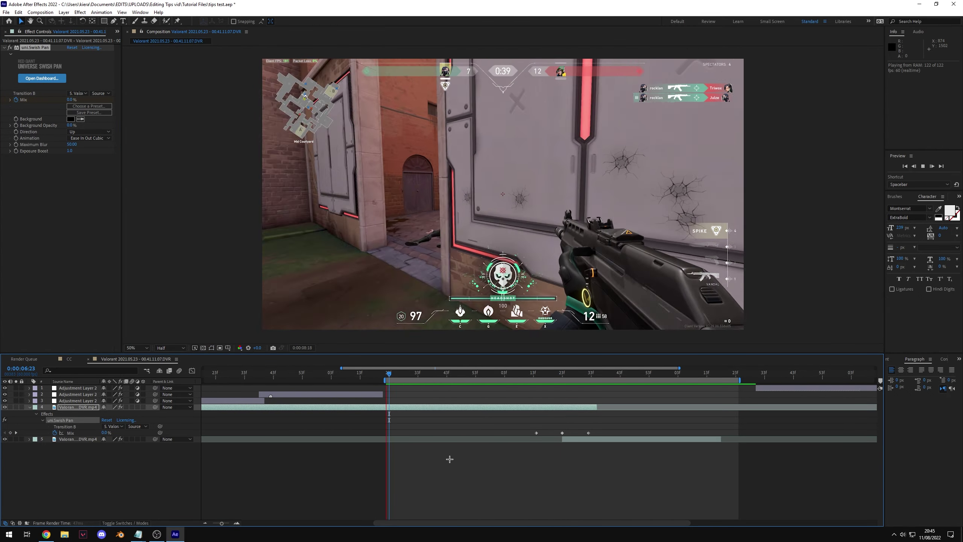
key(space)
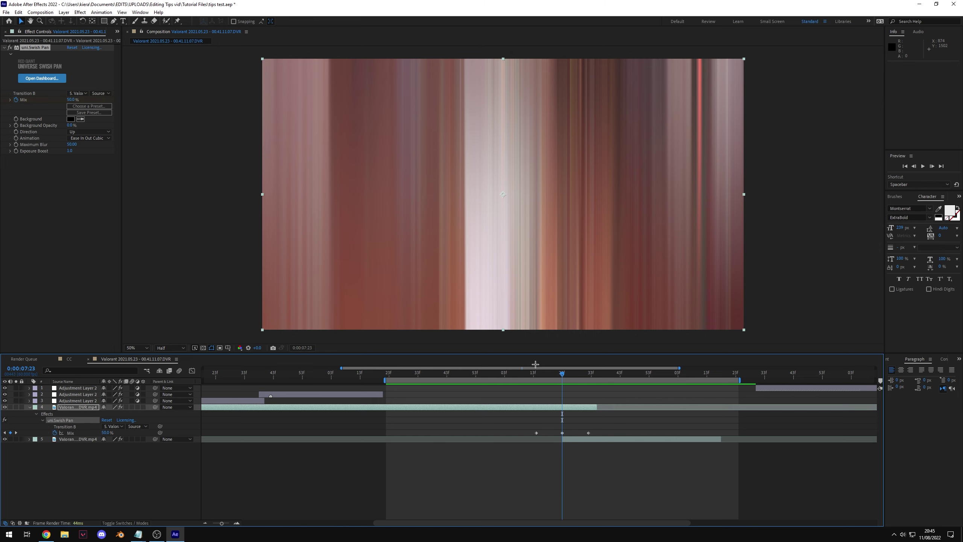
drag(520, 373, 634, 409)
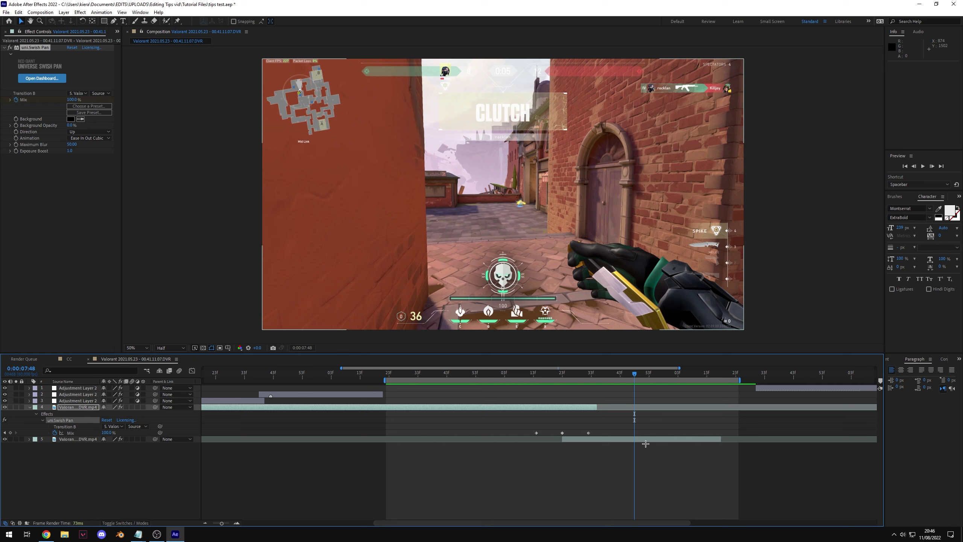
key(space)
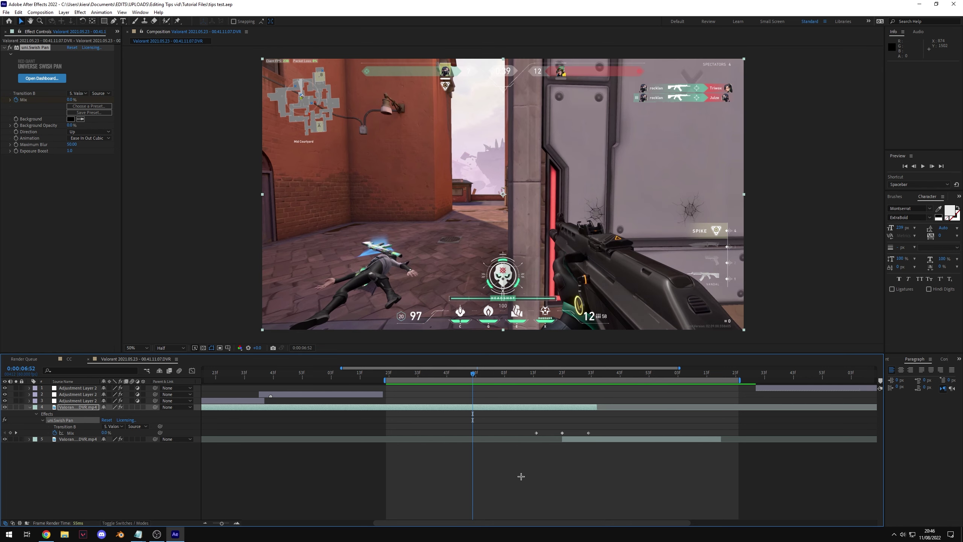